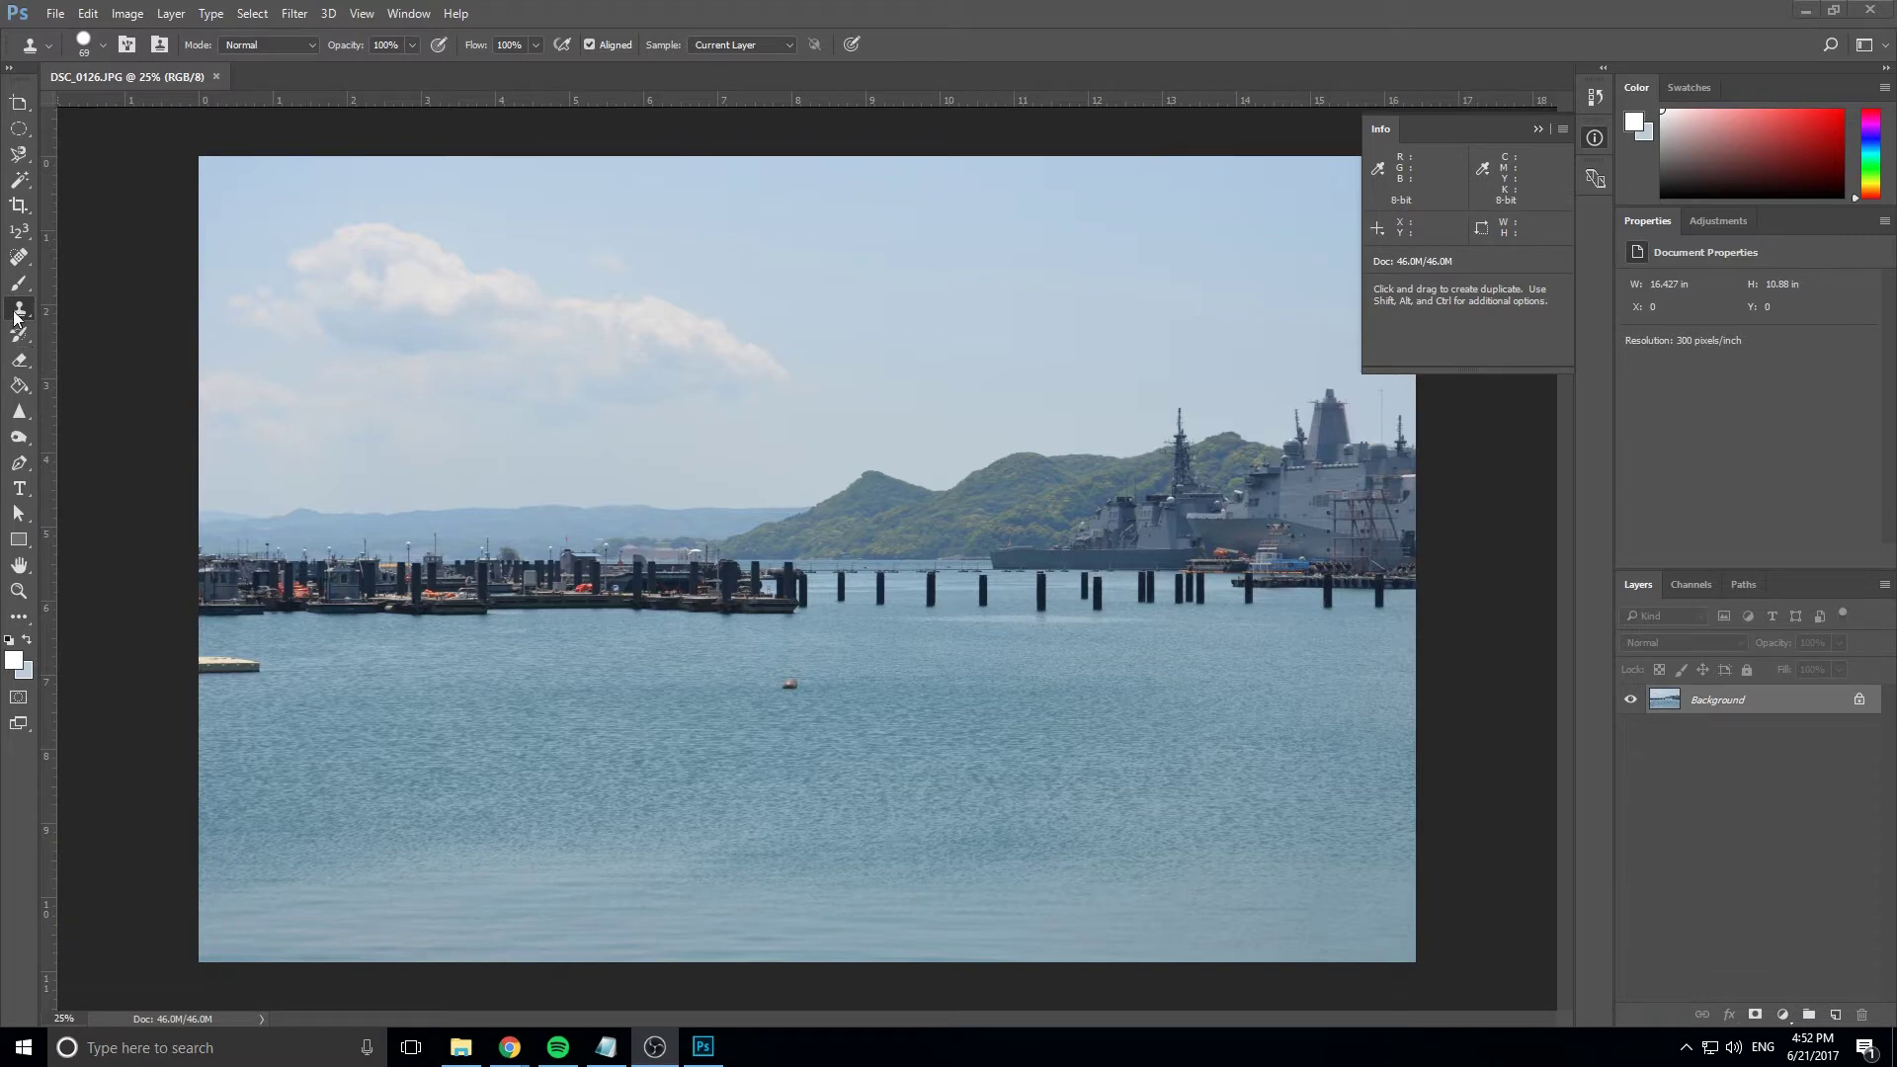
Make the Spot Healing Brush the active tool from the healing tool group.
click(20, 259)
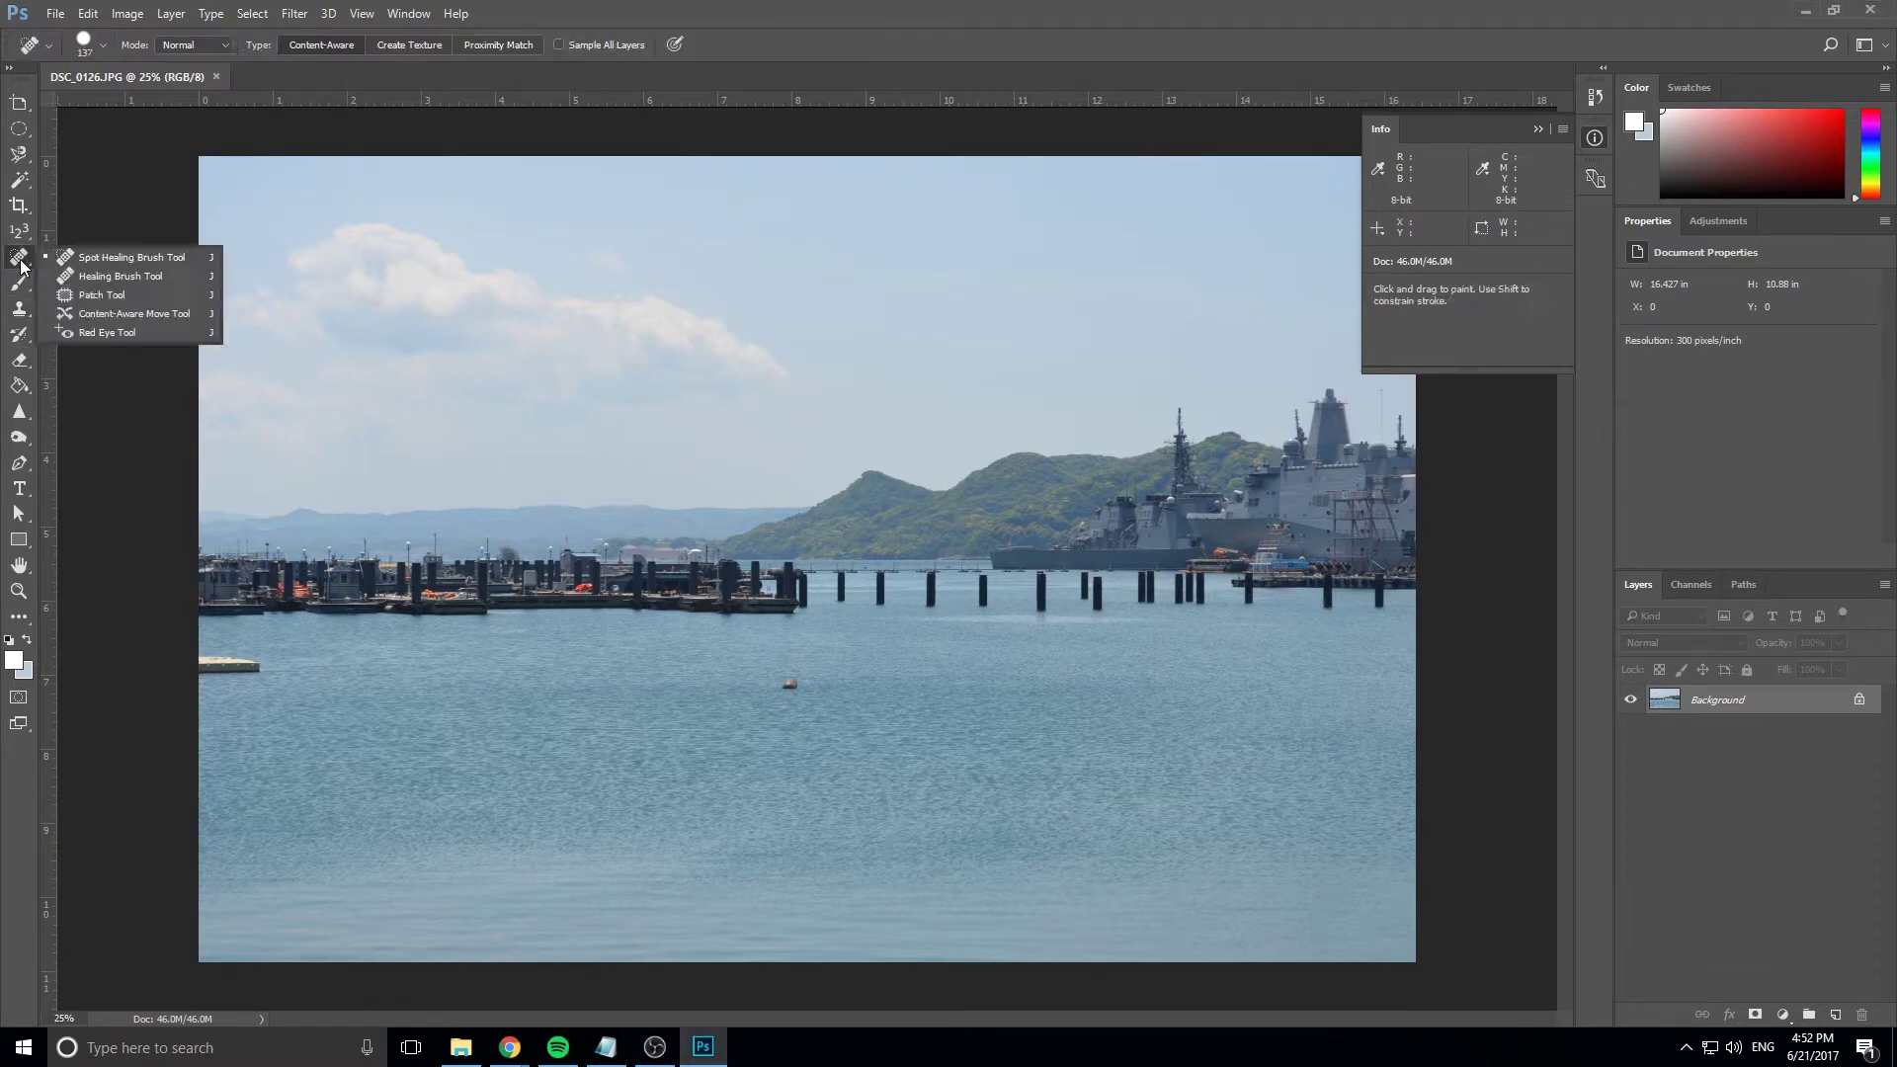
click(19, 310)
click(20, 255)
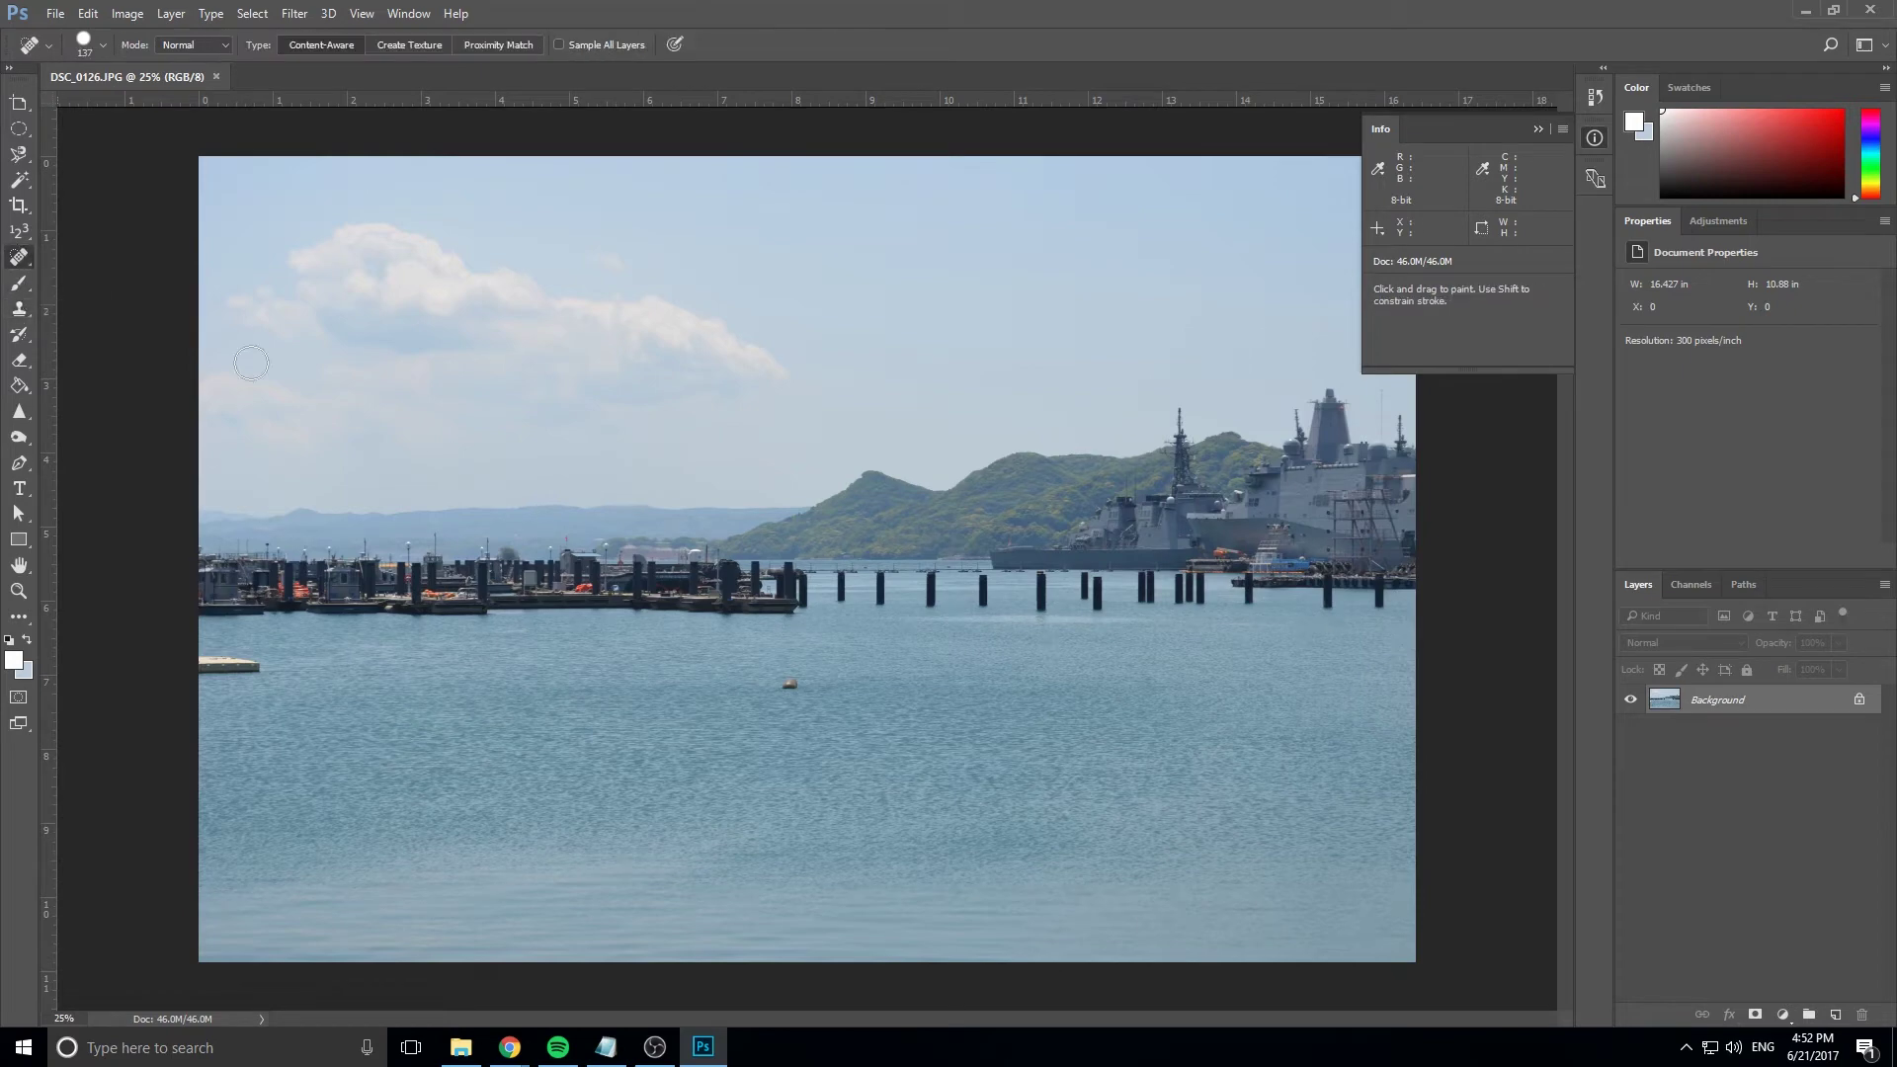
click(29, 287)
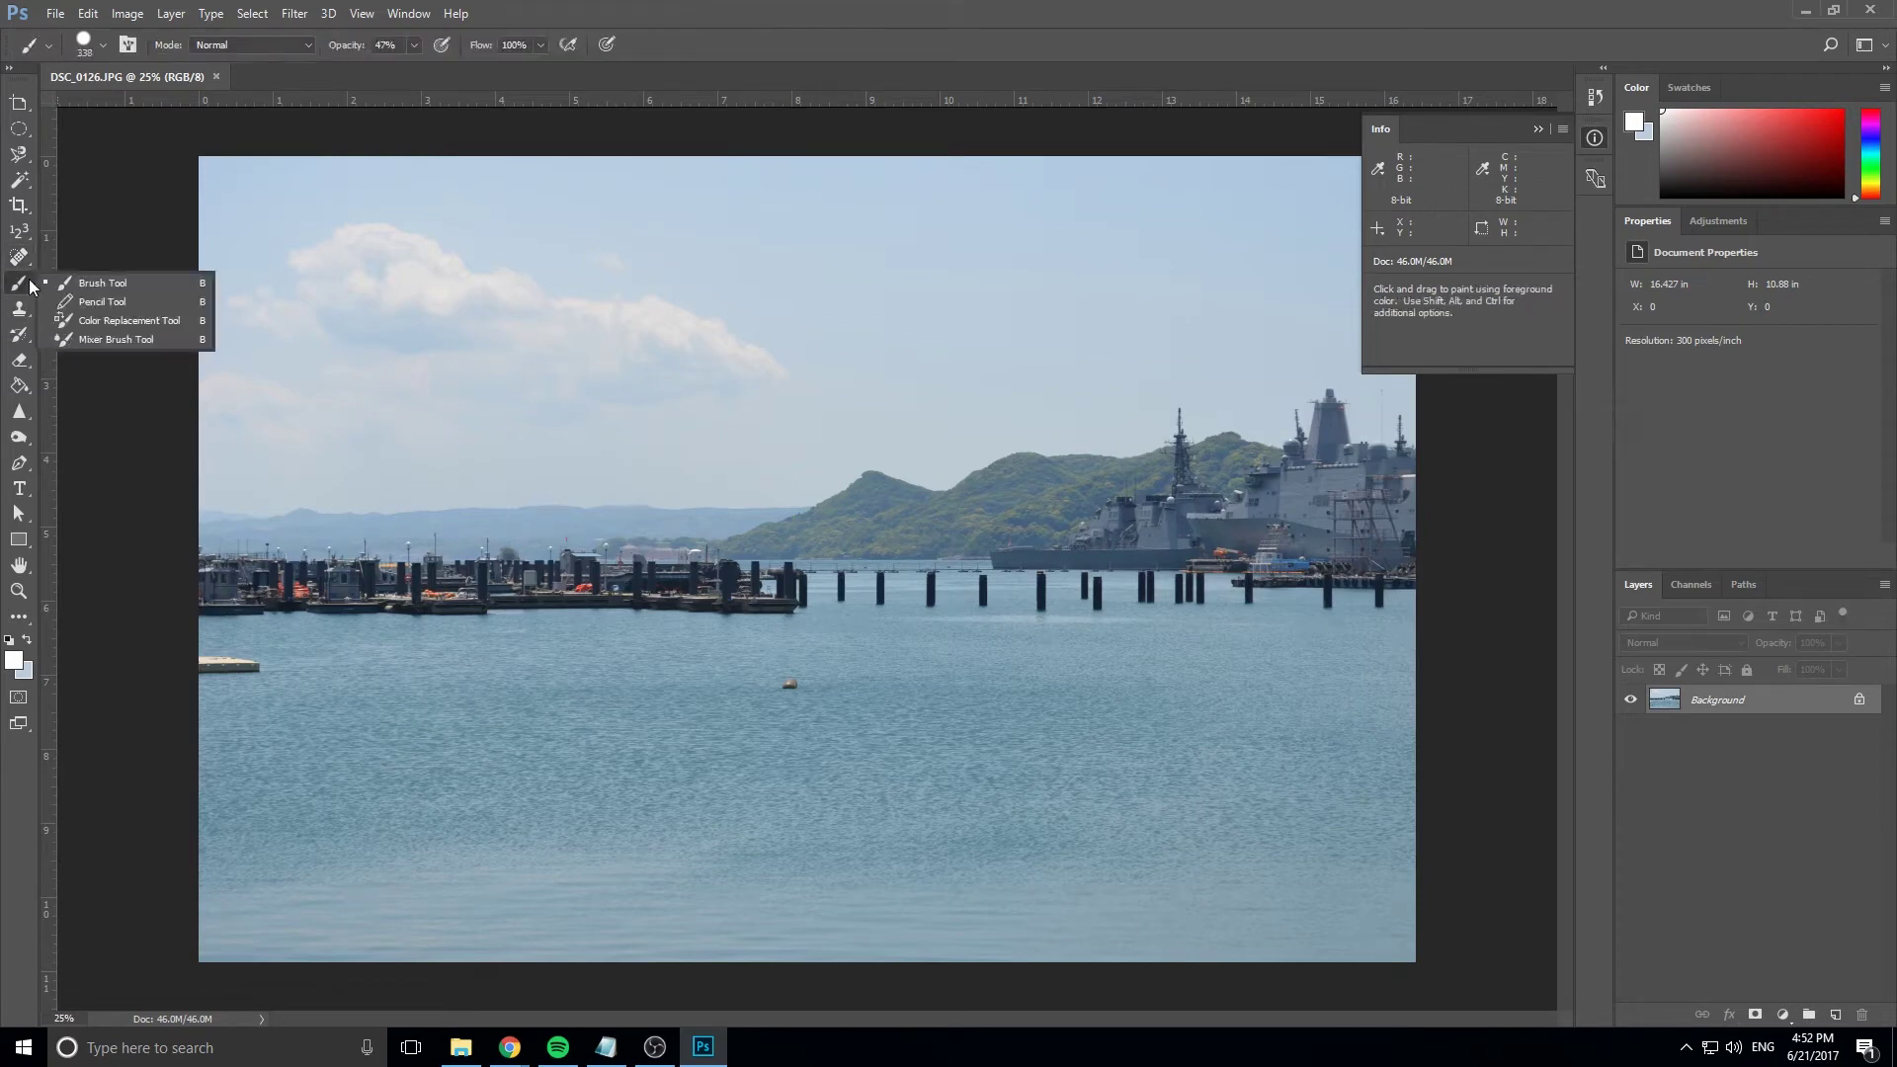
click(29, 265)
click(27, 262)
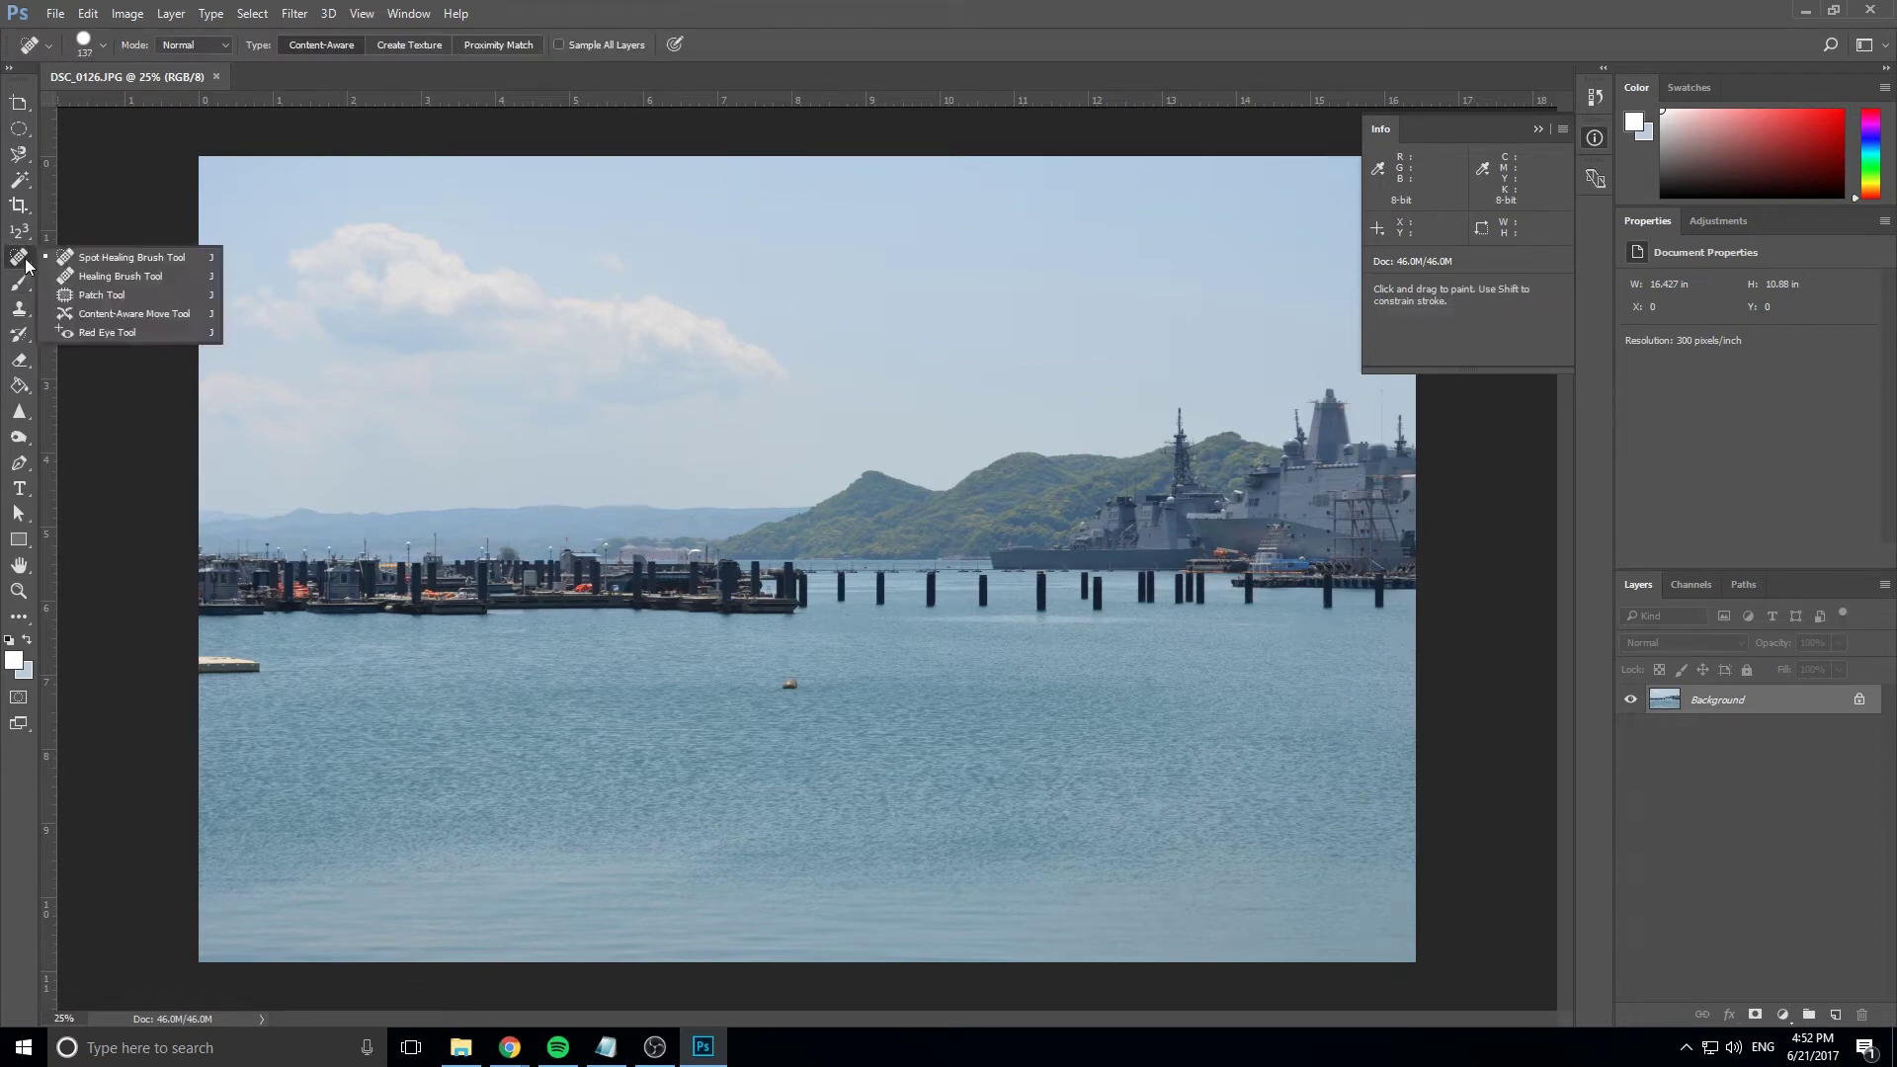
click(105, 258)
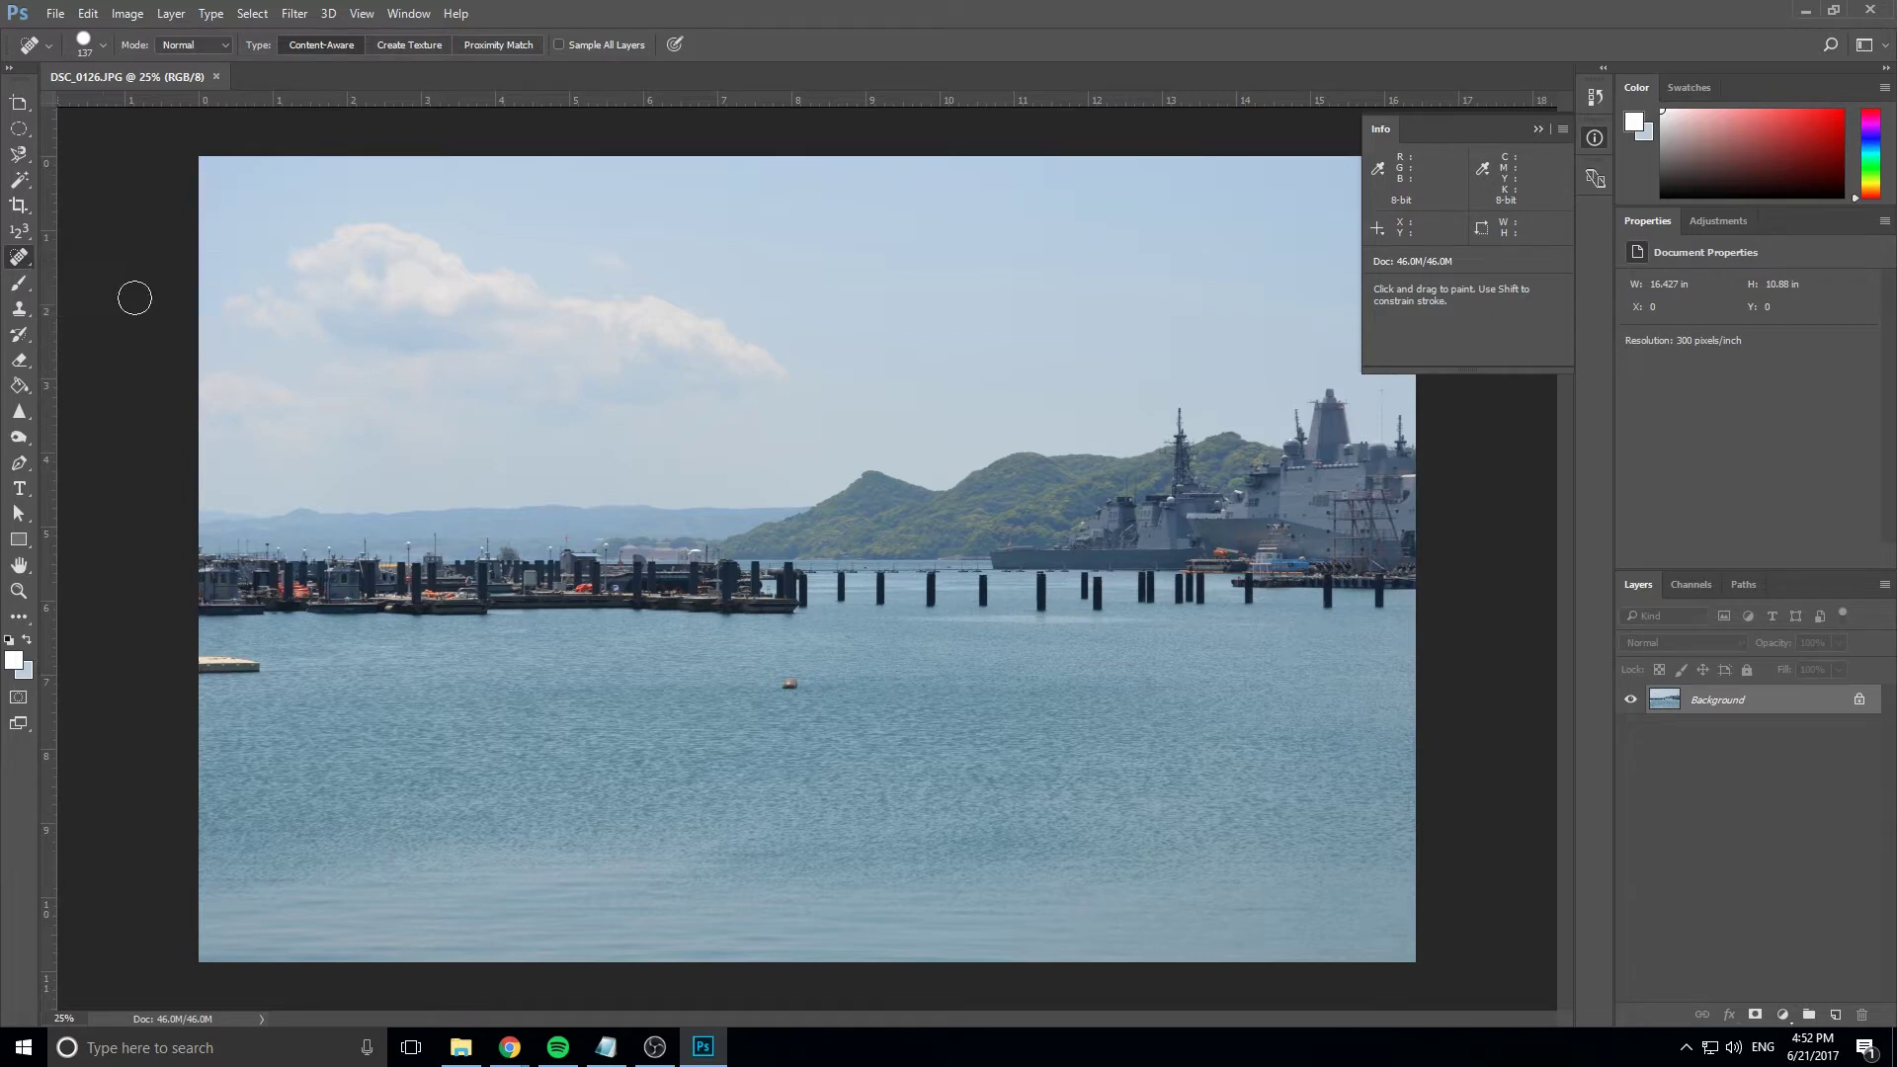
Spot-heal the small buoy with two dabs and the left-edge white dock with one stroke.
click(801, 679)
click(788, 682)
drag(268, 664, 126, 665)
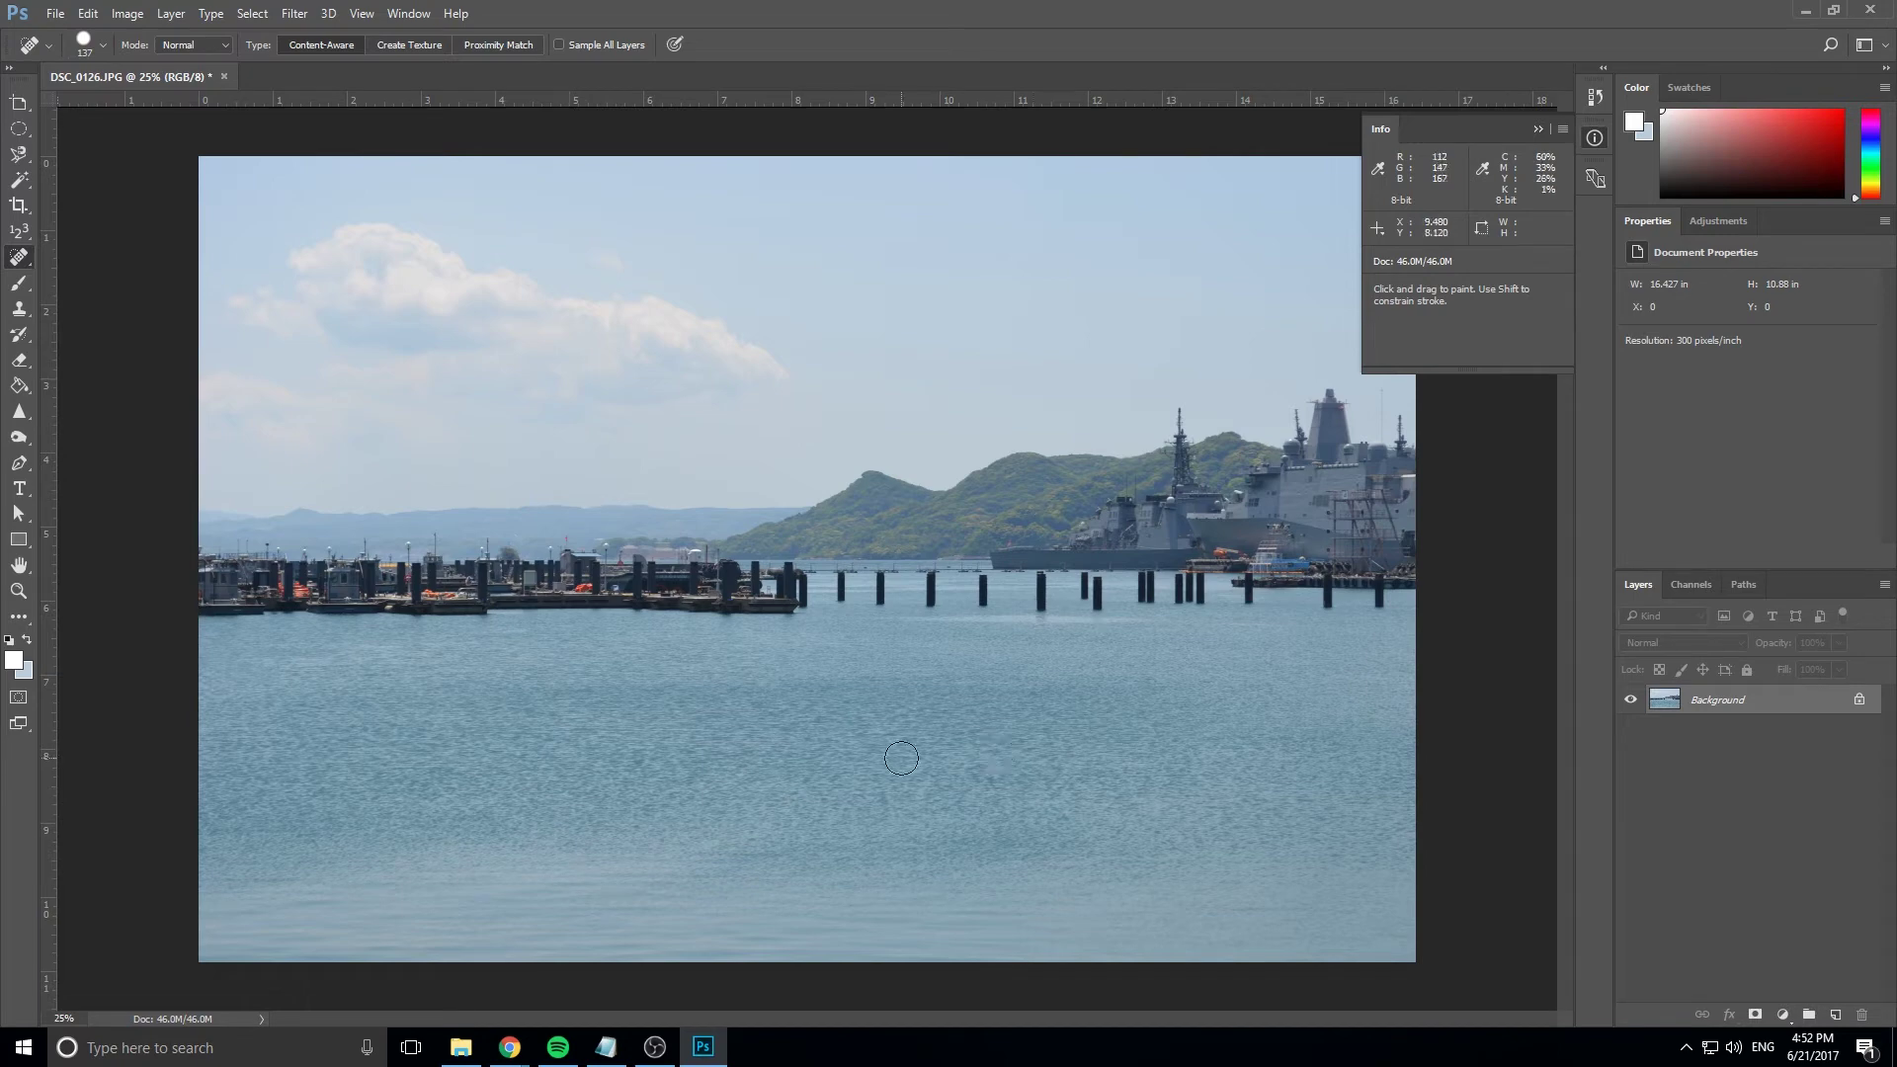
Enlarge the healing brush to 334 px and heal the clouds out of the upper-left sky.
right_click(728, 372)
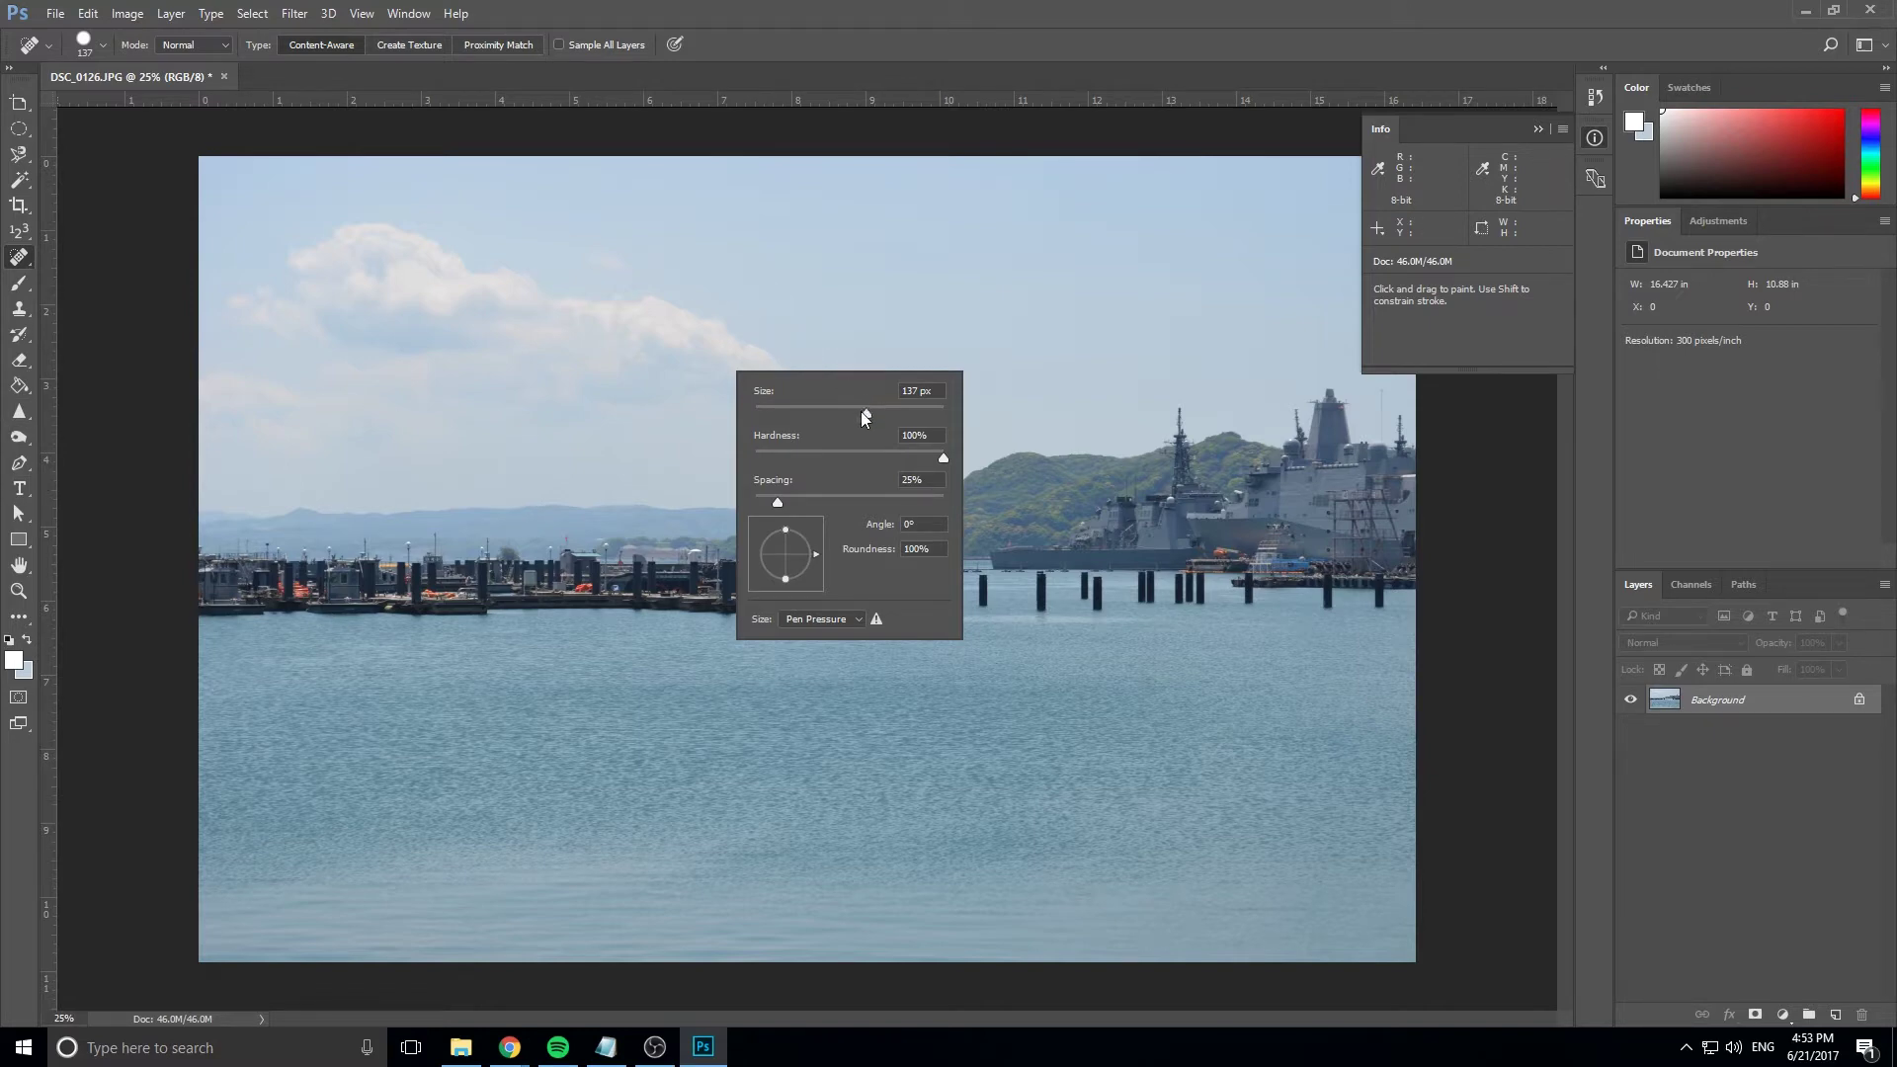
drag(886, 412, 909, 419)
mouse_move(320, 222)
mouse_down()
mouse_move(480, 253)
mouse_move(247, 287)
mouse_move(780, 317)
mouse_move(267, 366)
mouse_move(621, 396)
mouse_move(127, 415)
mouse_move(211, 382)
mouse_up()
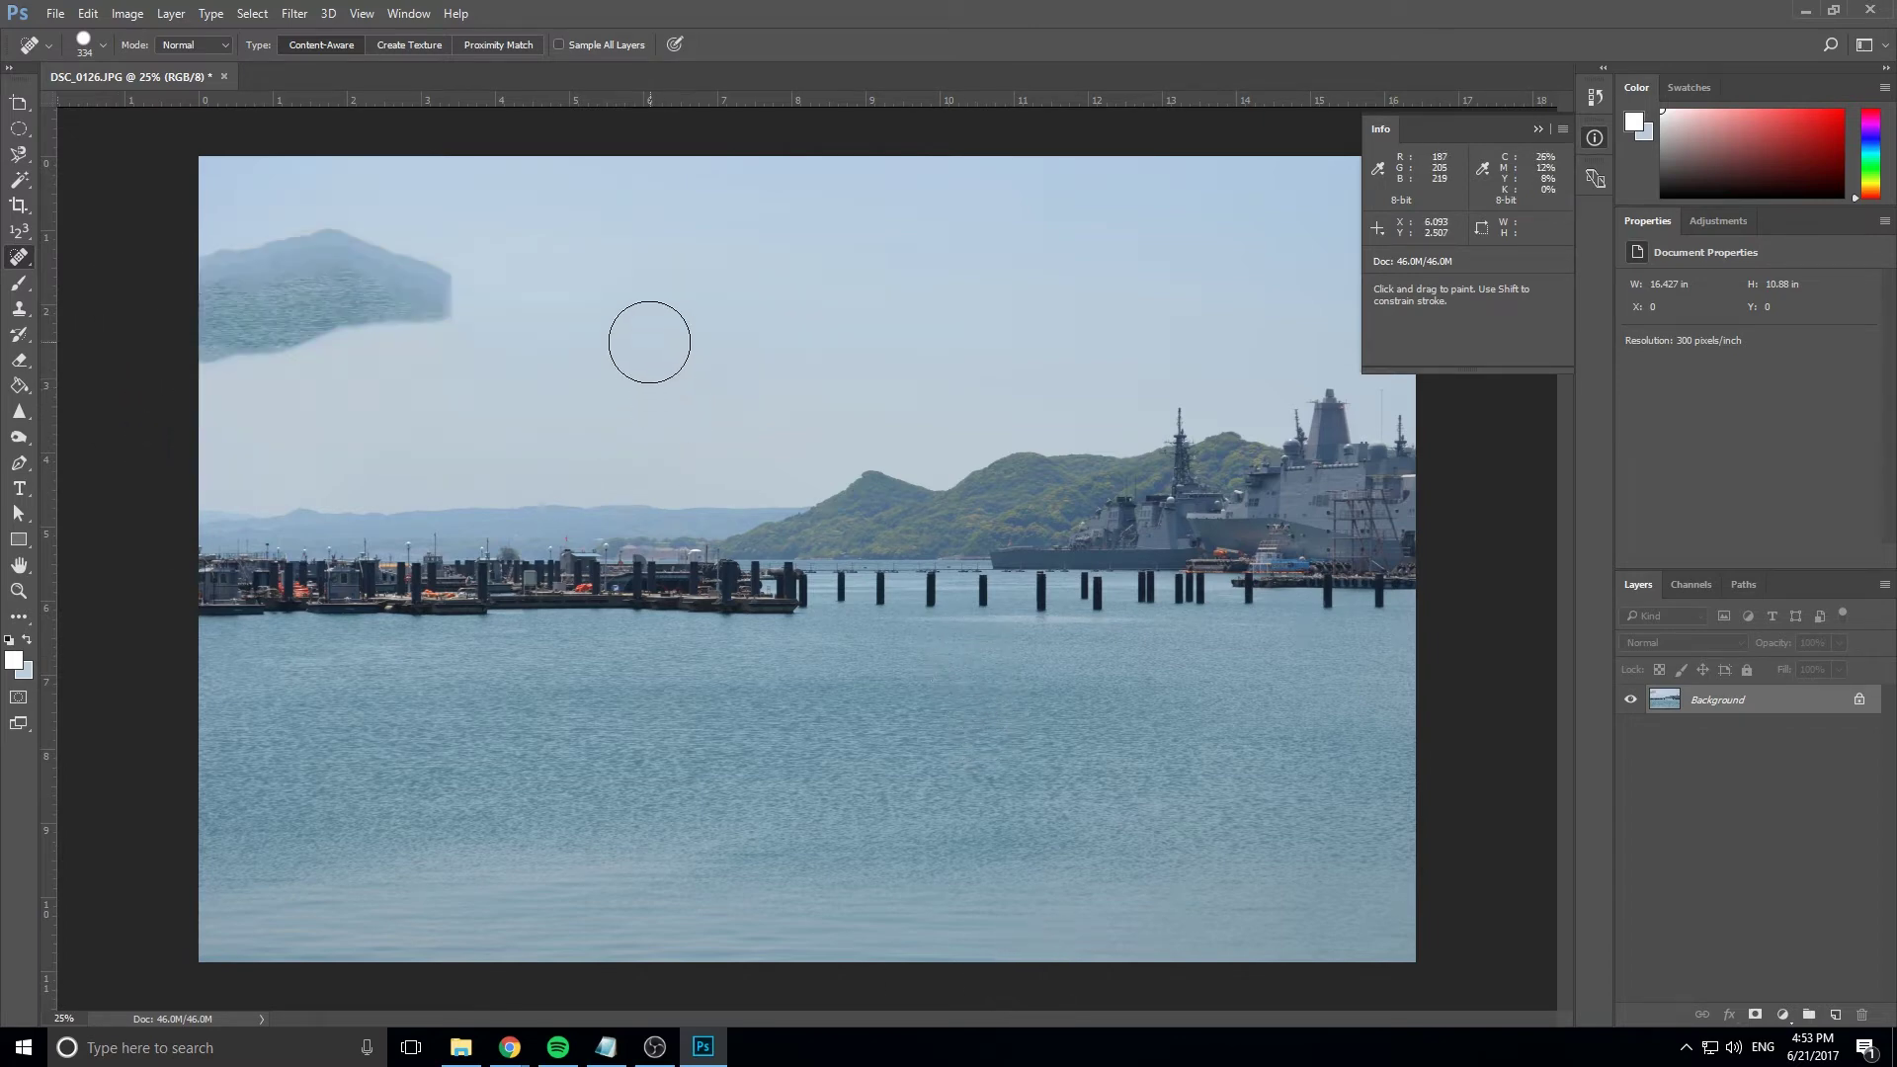
mouse_move(453, 312)
mouse_down()
mouse_move(387, 268)
mouse_move(195, 242)
mouse_move(194, 306)
mouse_move(390, 303)
mouse_move(233, 341)
mouse_move(259, 352)
mouse_move(465, 293)
mouse_up()
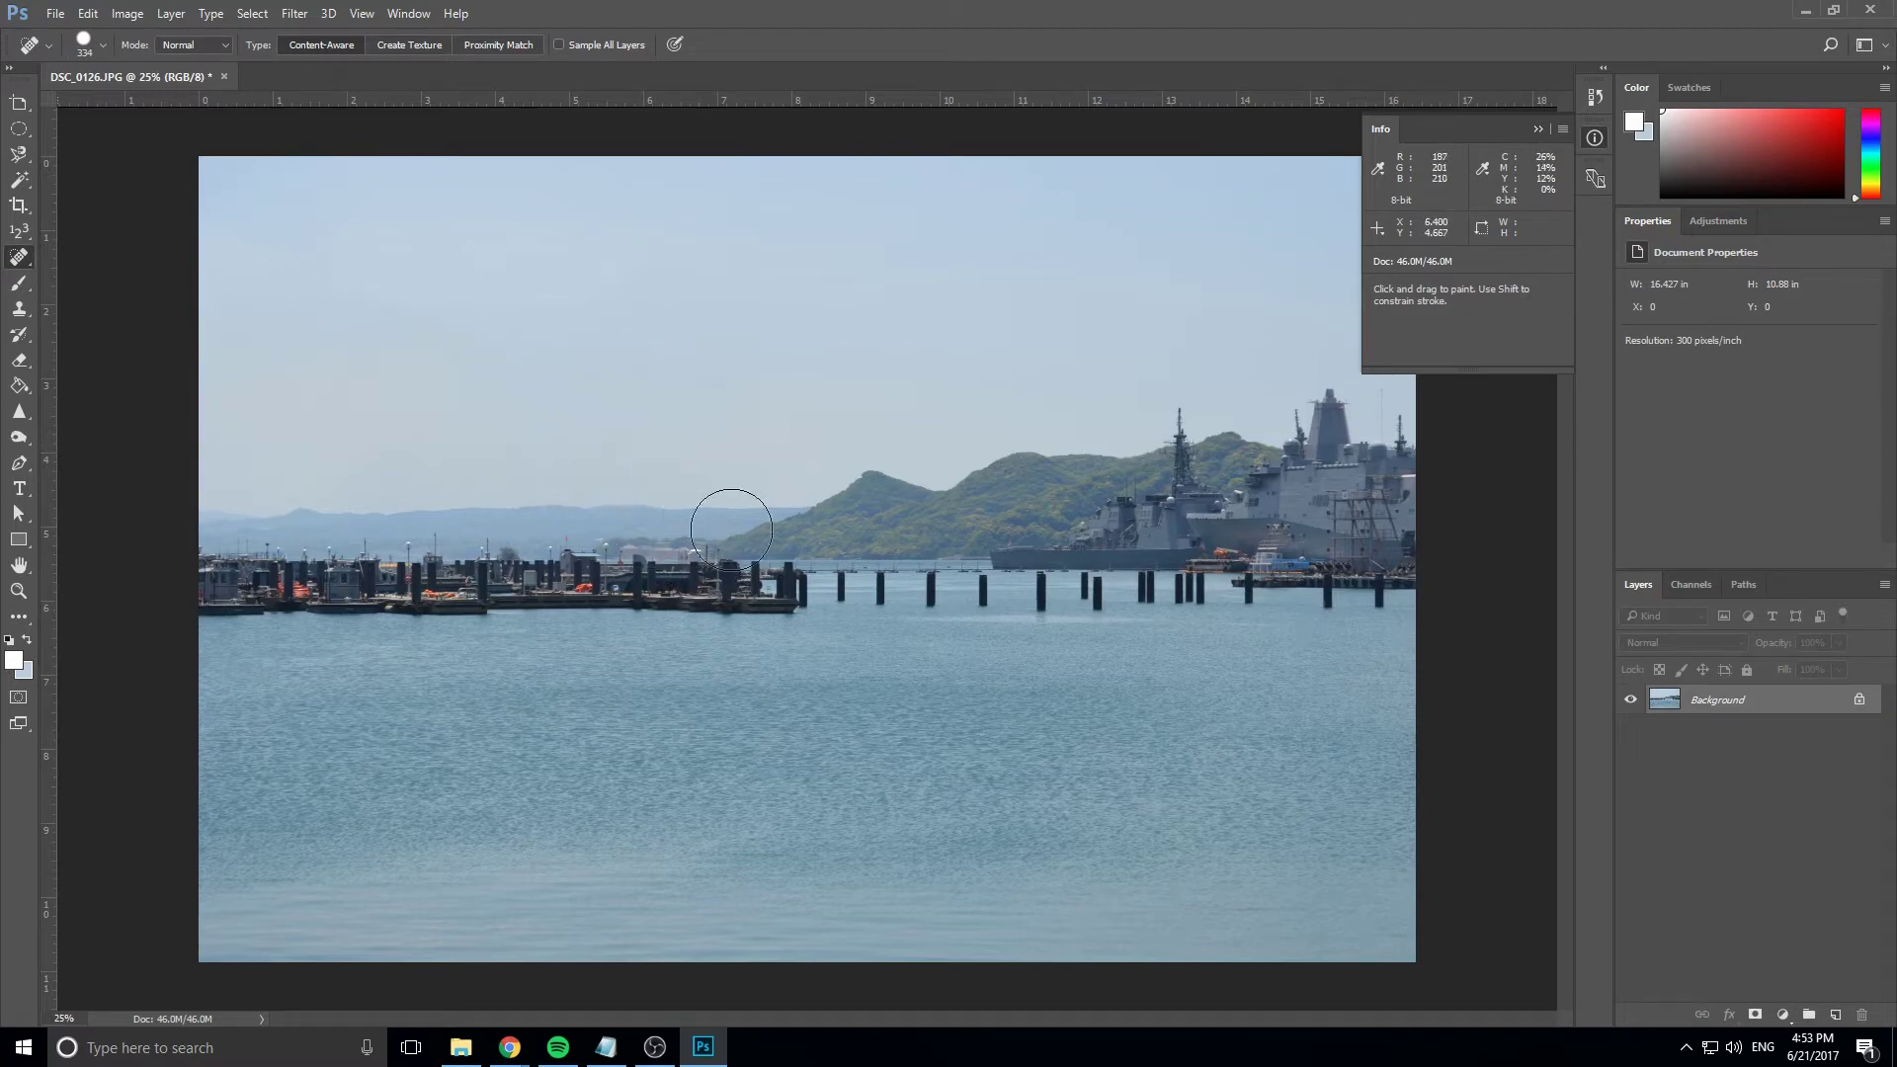
Try healing the distant hills, pier posts and ships, then undo the ship and pier strokes.
mouse_move(733, 515)
mouse_down()
mouse_move(876, 460)
mouse_move(920, 488)
mouse_move(800, 529)
mouse_up()
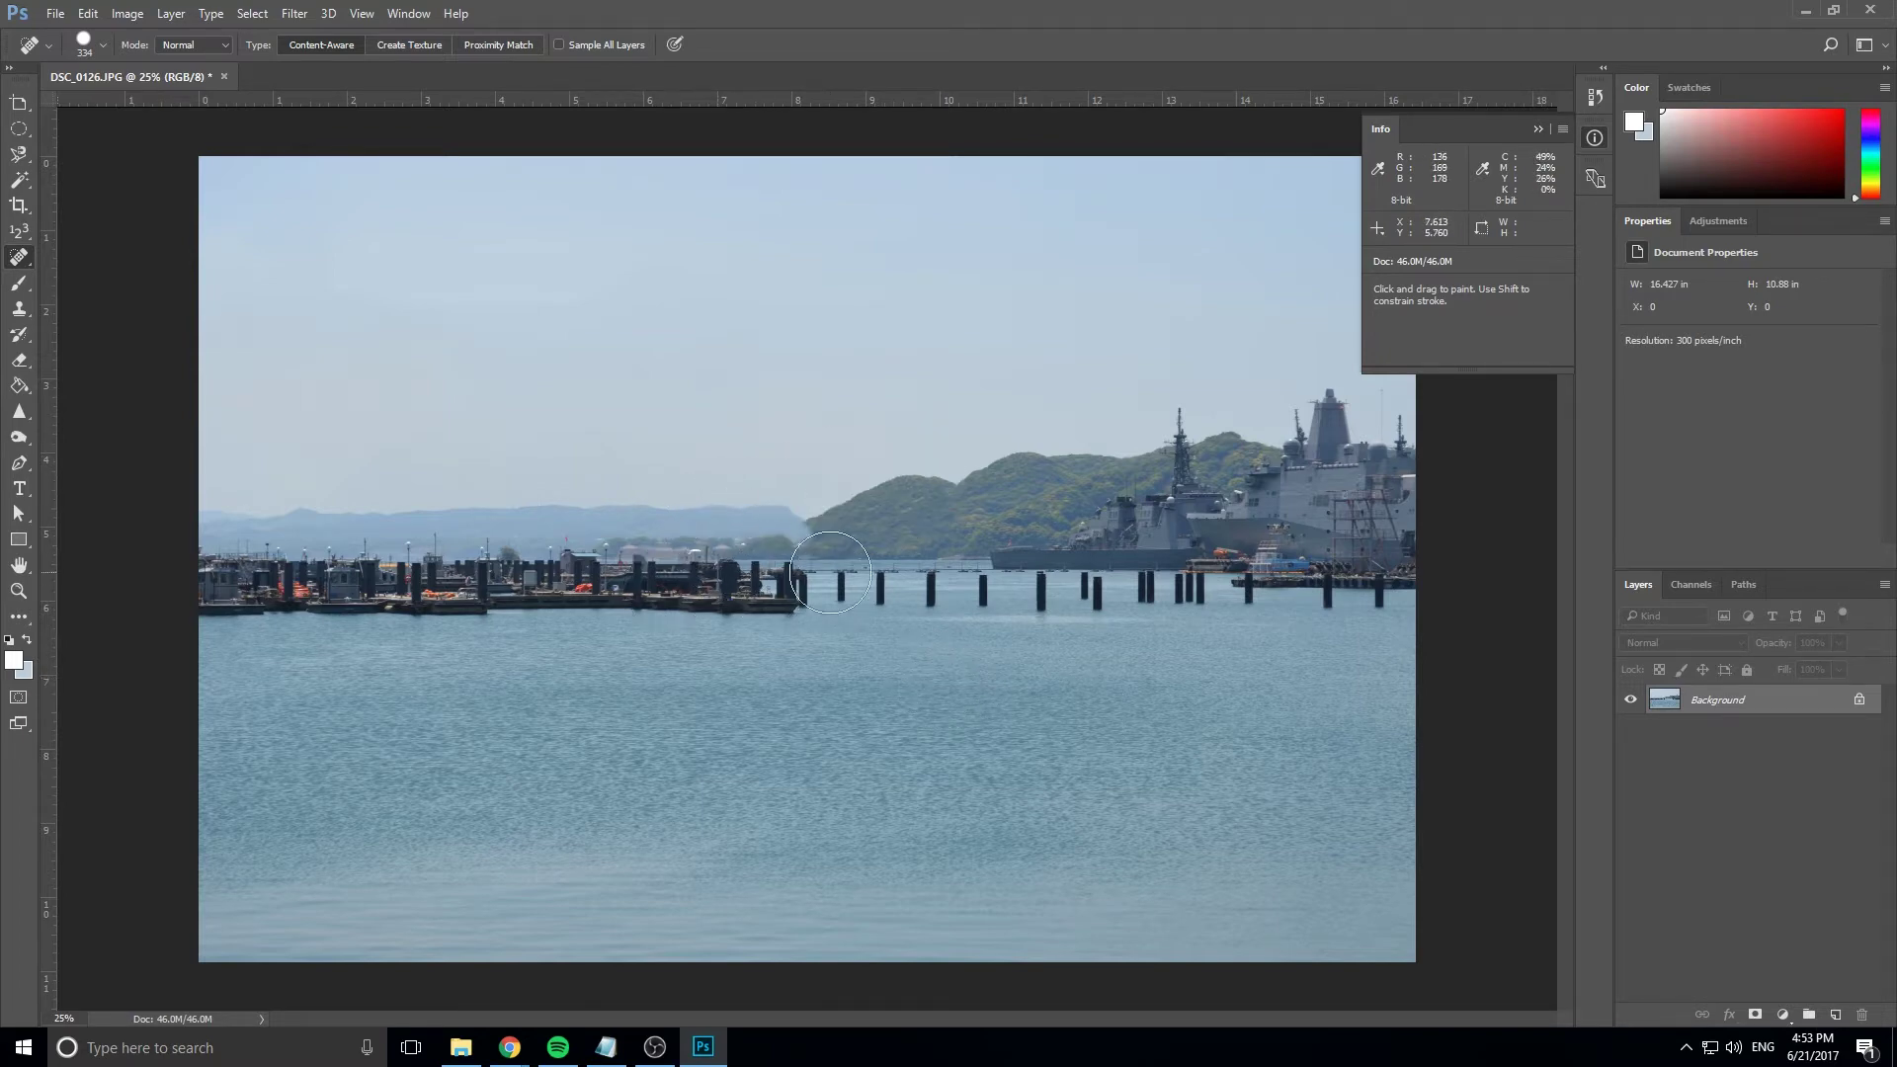
drag(963, 565, 1473, 431)
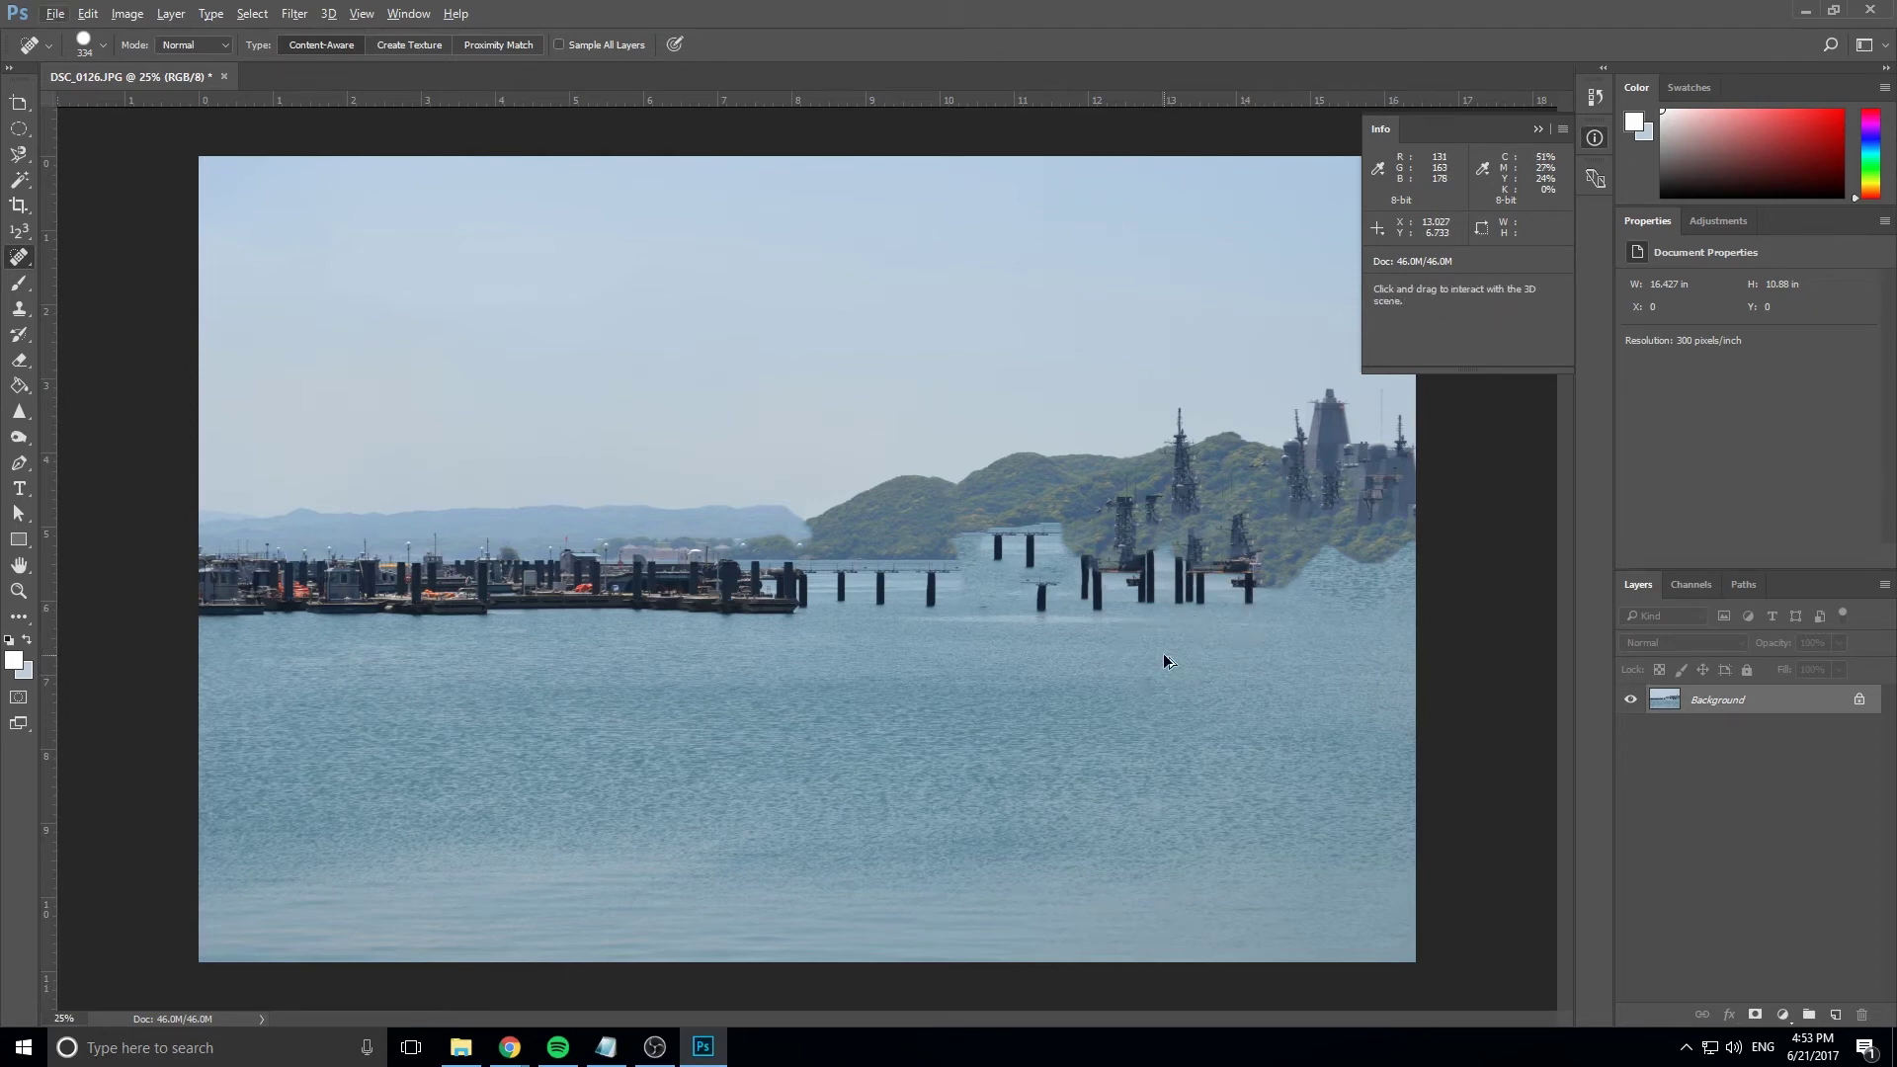
key(ctrl+alt+z)
key(ctrl+alt+z)
key(ctrl+alt+z)
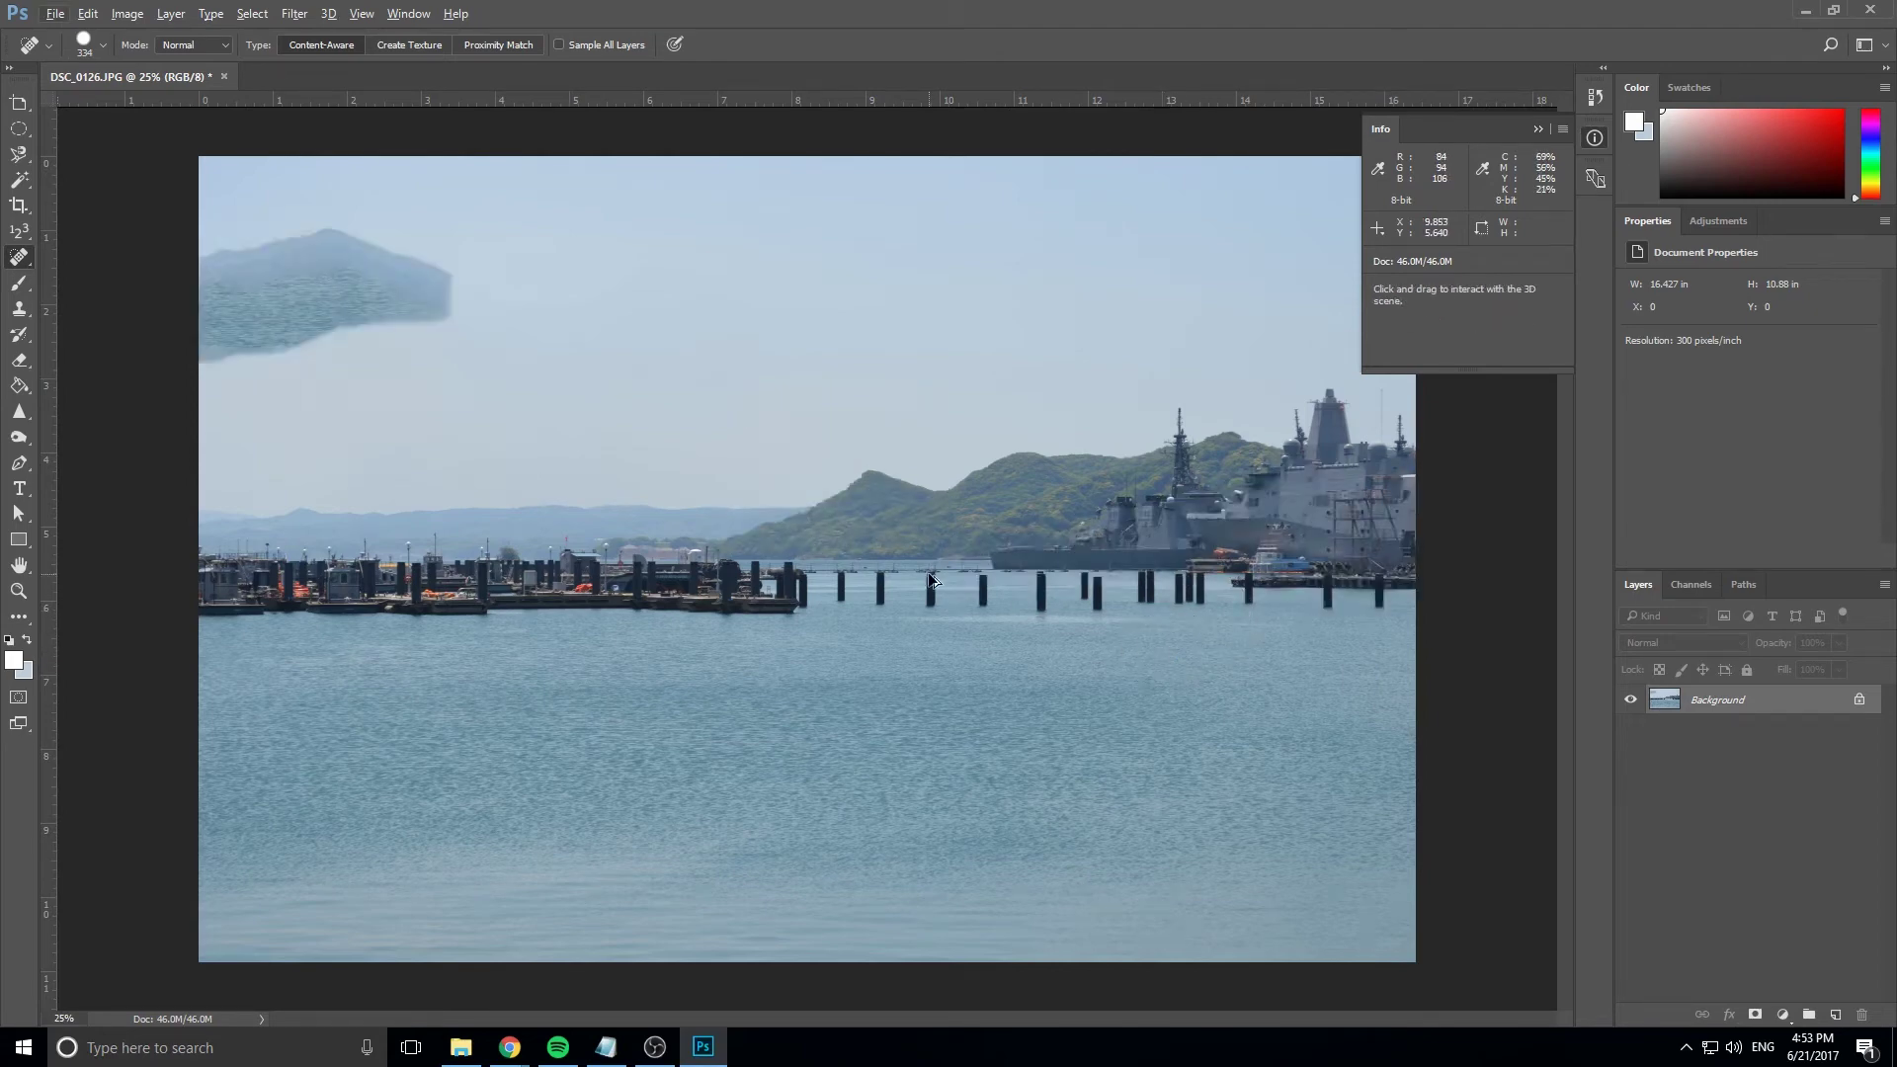
key(ctrl+shift+z)
key(ctrl+shift+z)
key(ctrl+shift+z)
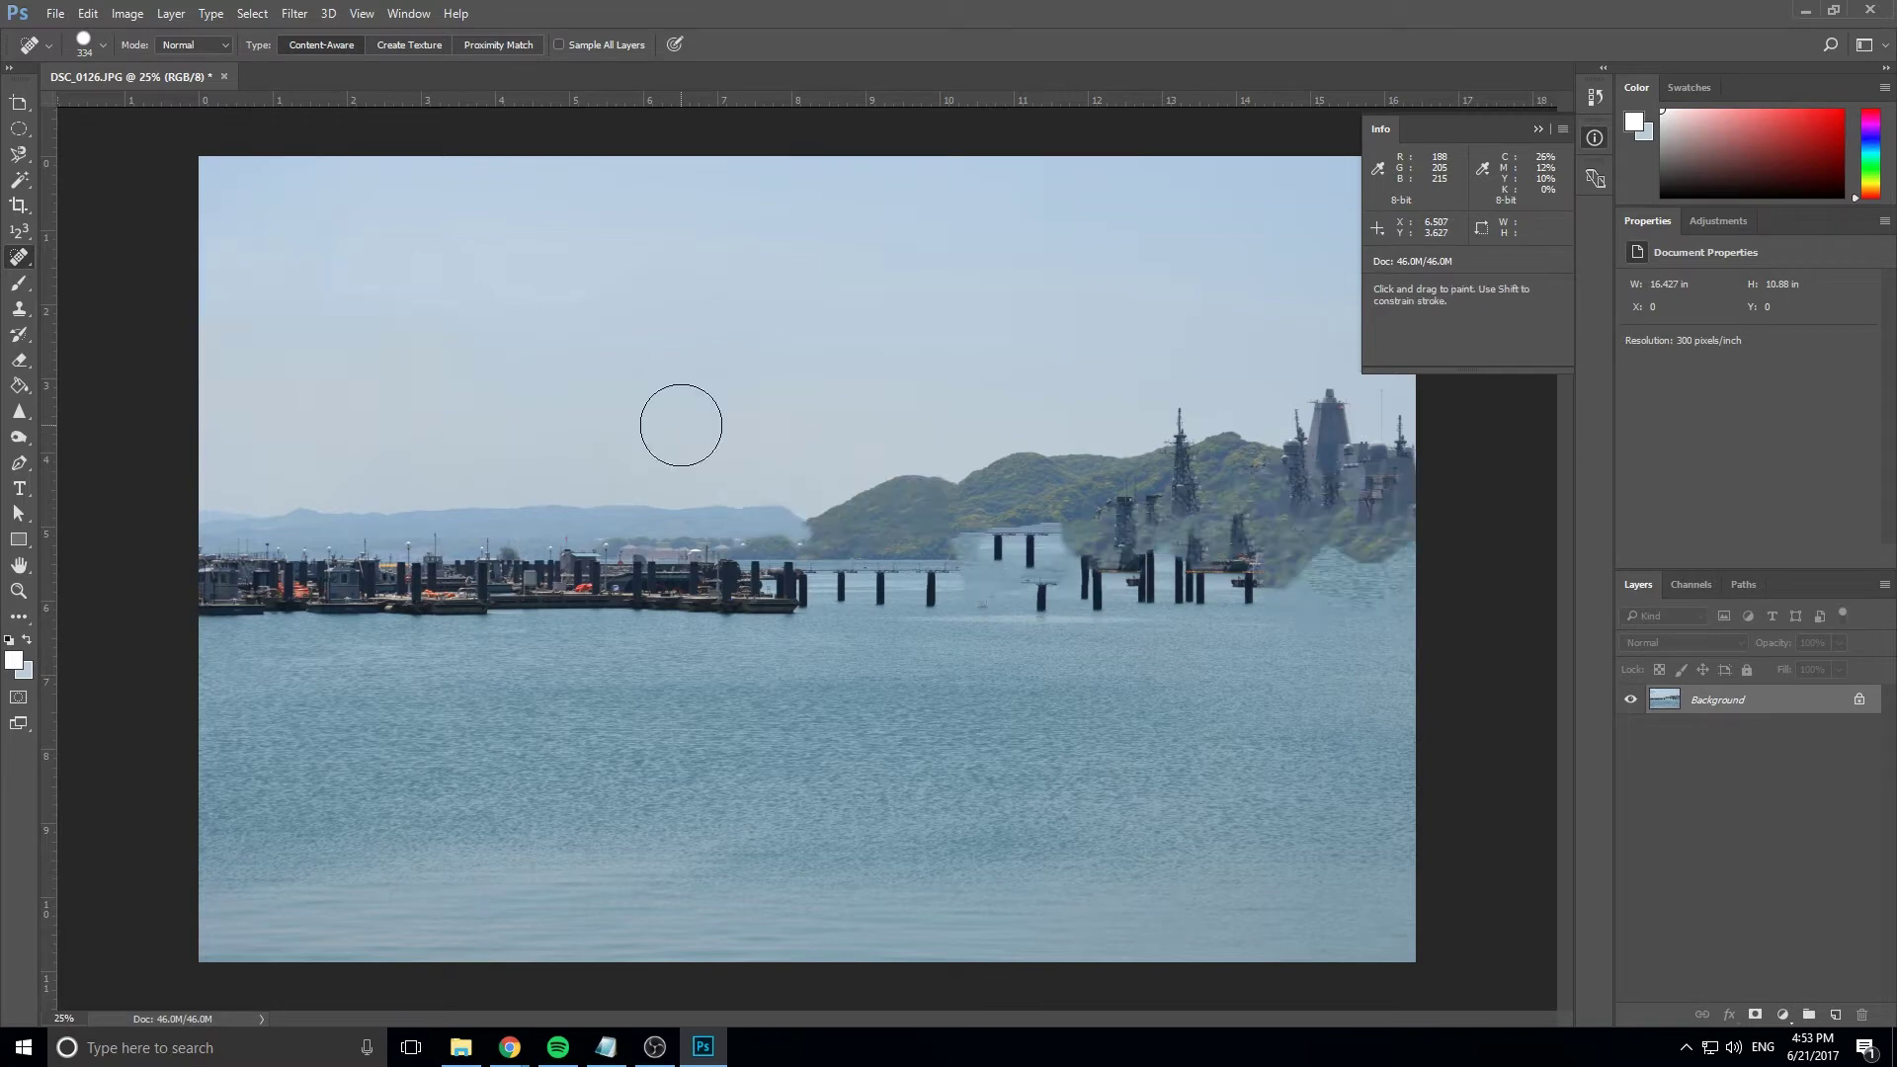
key(ctrl+alt+z)
key(ctrl+alt+z)
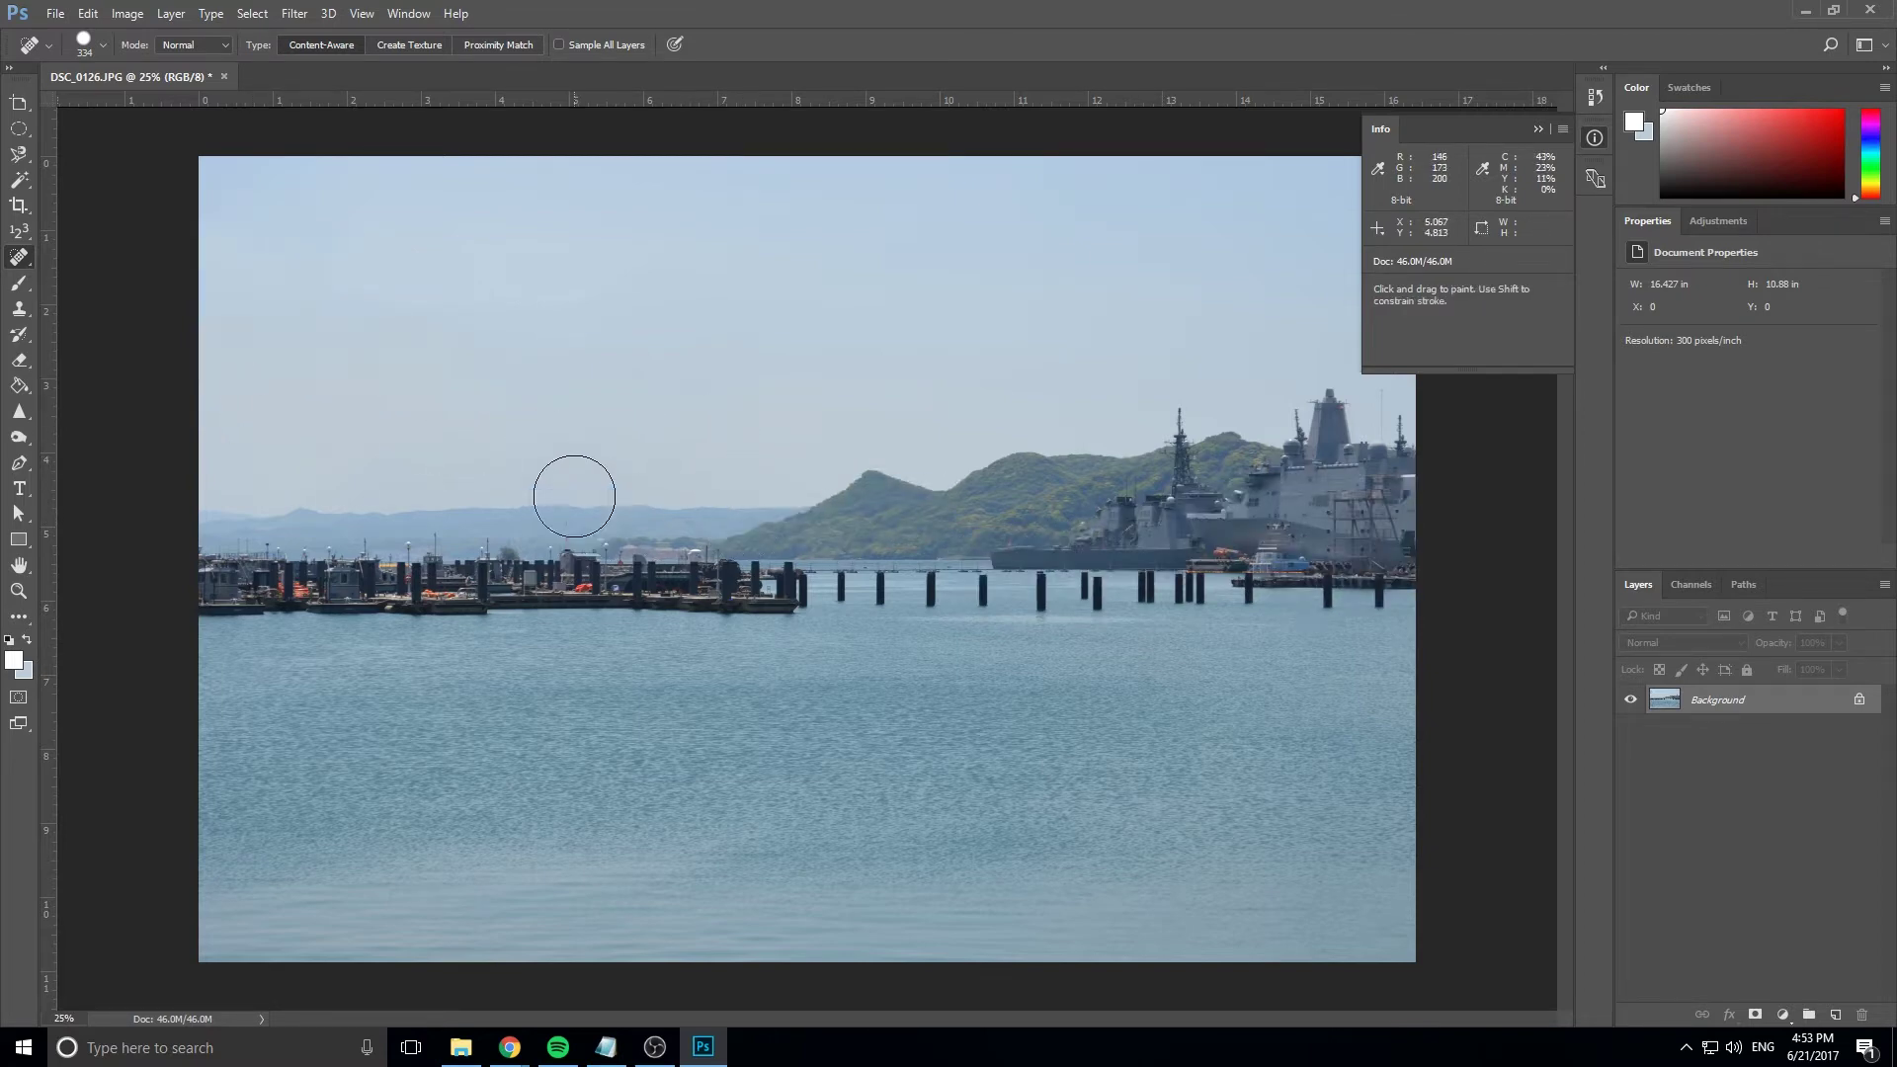
right_click(13, 264)
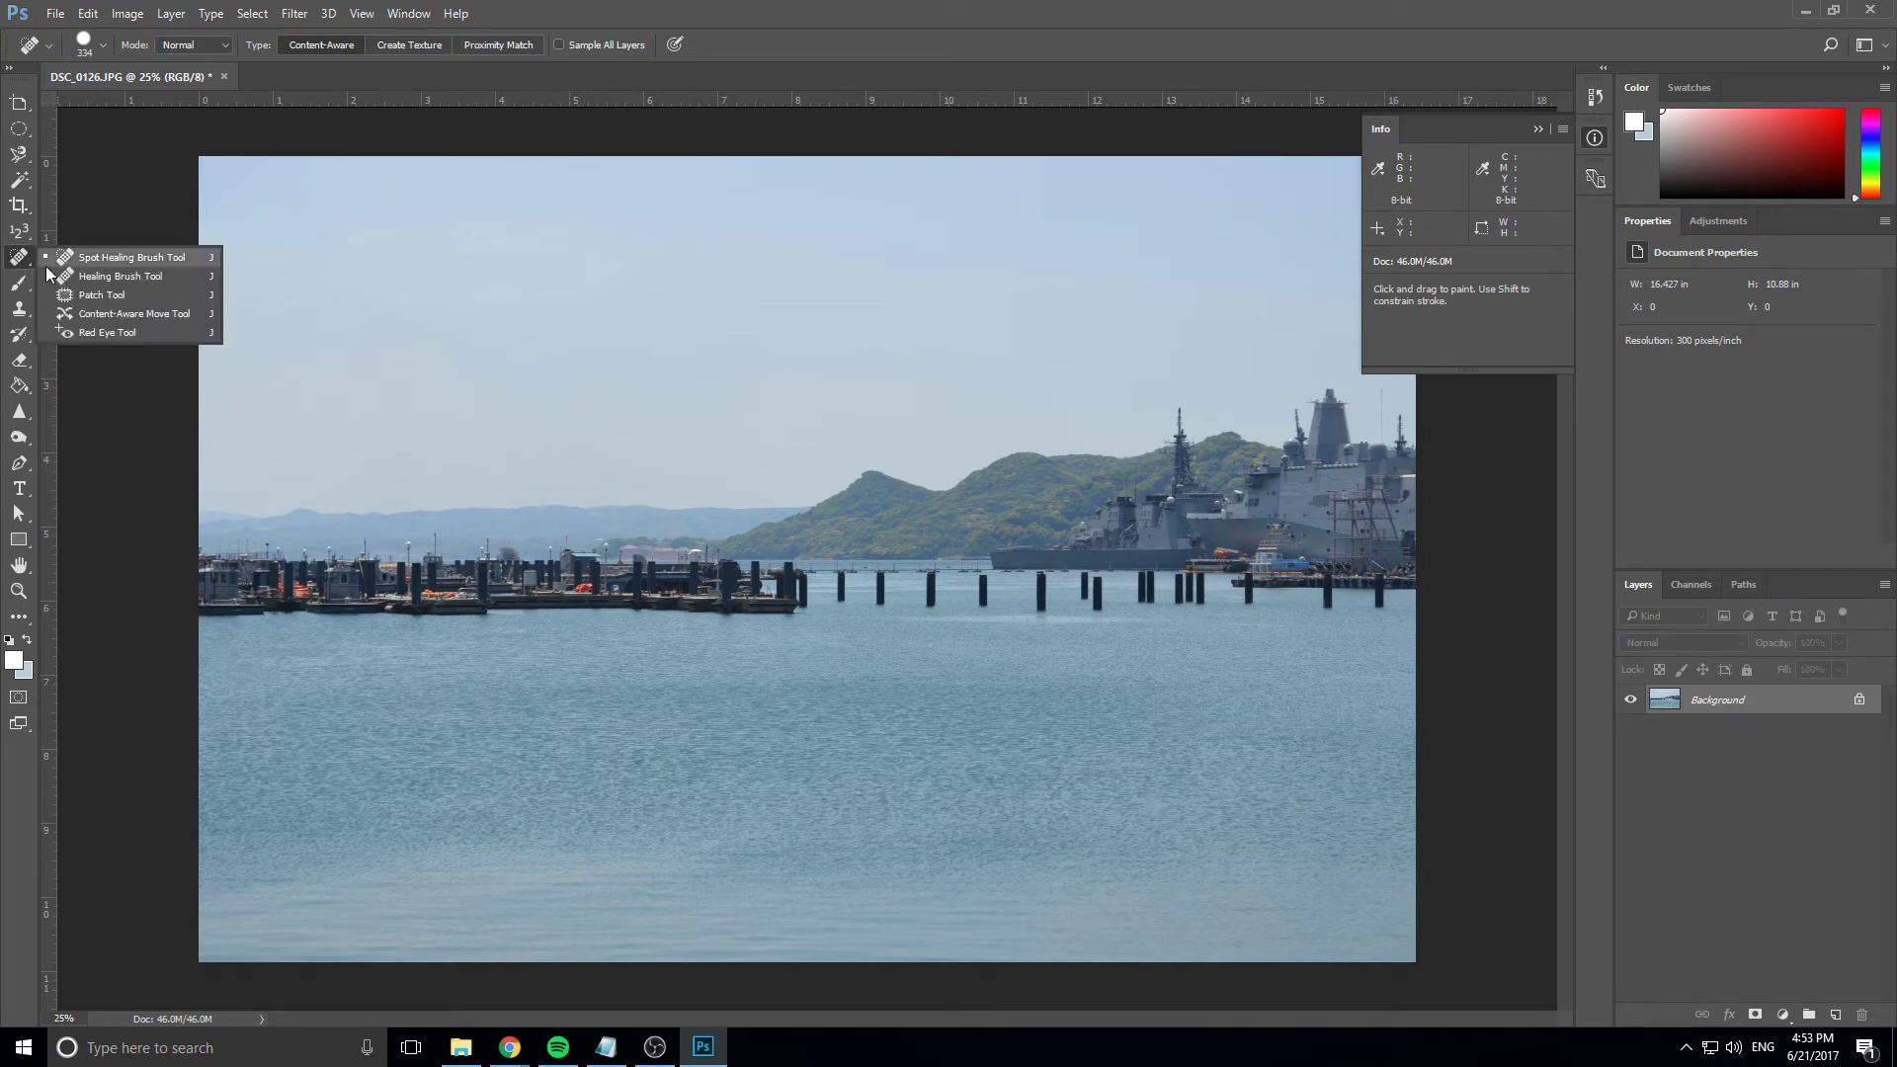
click(143, 276)
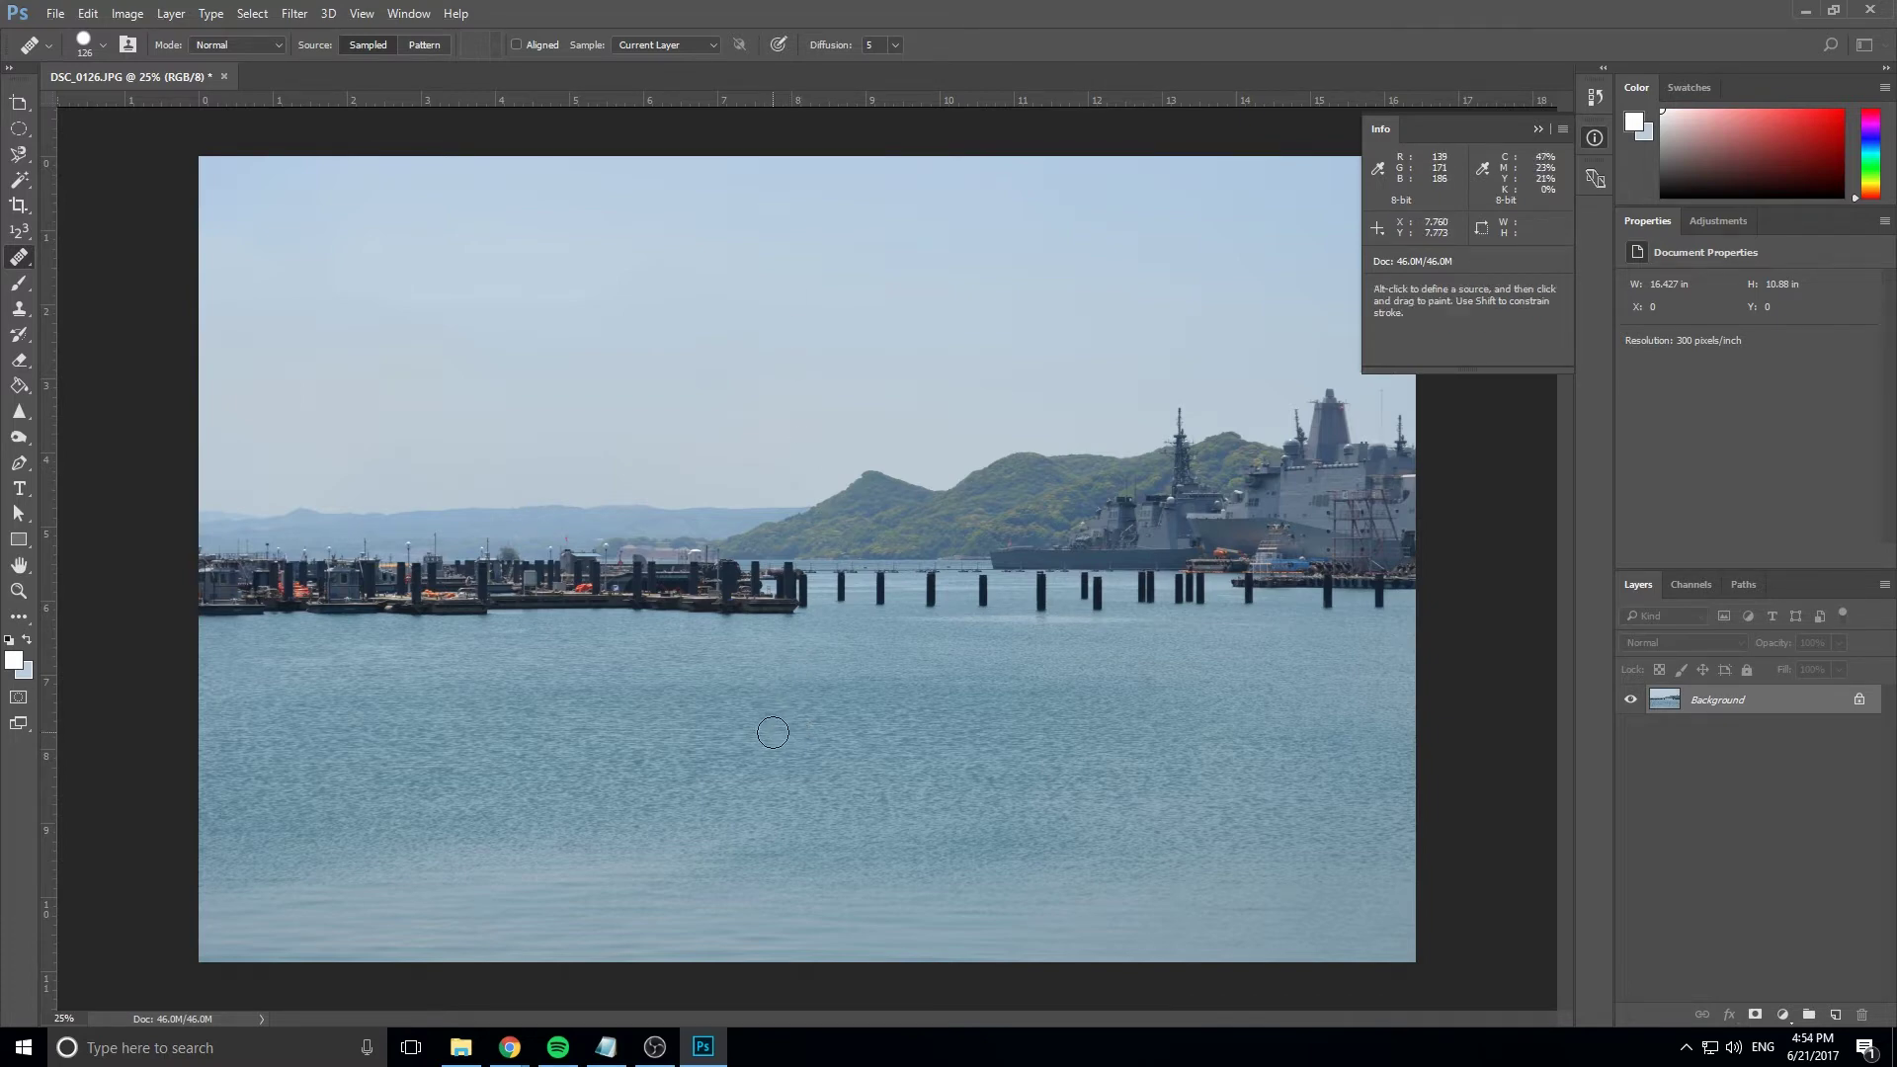
mouse_move(732, 275)
mouse_down()
mouse_move(869, 257)
mouse_move(762, 260)
mouse_move(768, 278)
mouse_move(876, 279)
mouse_move(621, 336)
mouse_move(862, 340)
mouse_move(571, 317)
mouse_move(795, 312)
mouse_move(288, 326)
mouse_move(187, 299)
mouse_move(193, 280)
mouse_move(91, 303)
mouse_move(197, 312)
mouse_move(556, 240)
mouse_move(538, 233)
mouse_move(644, 287)
mouse_up()
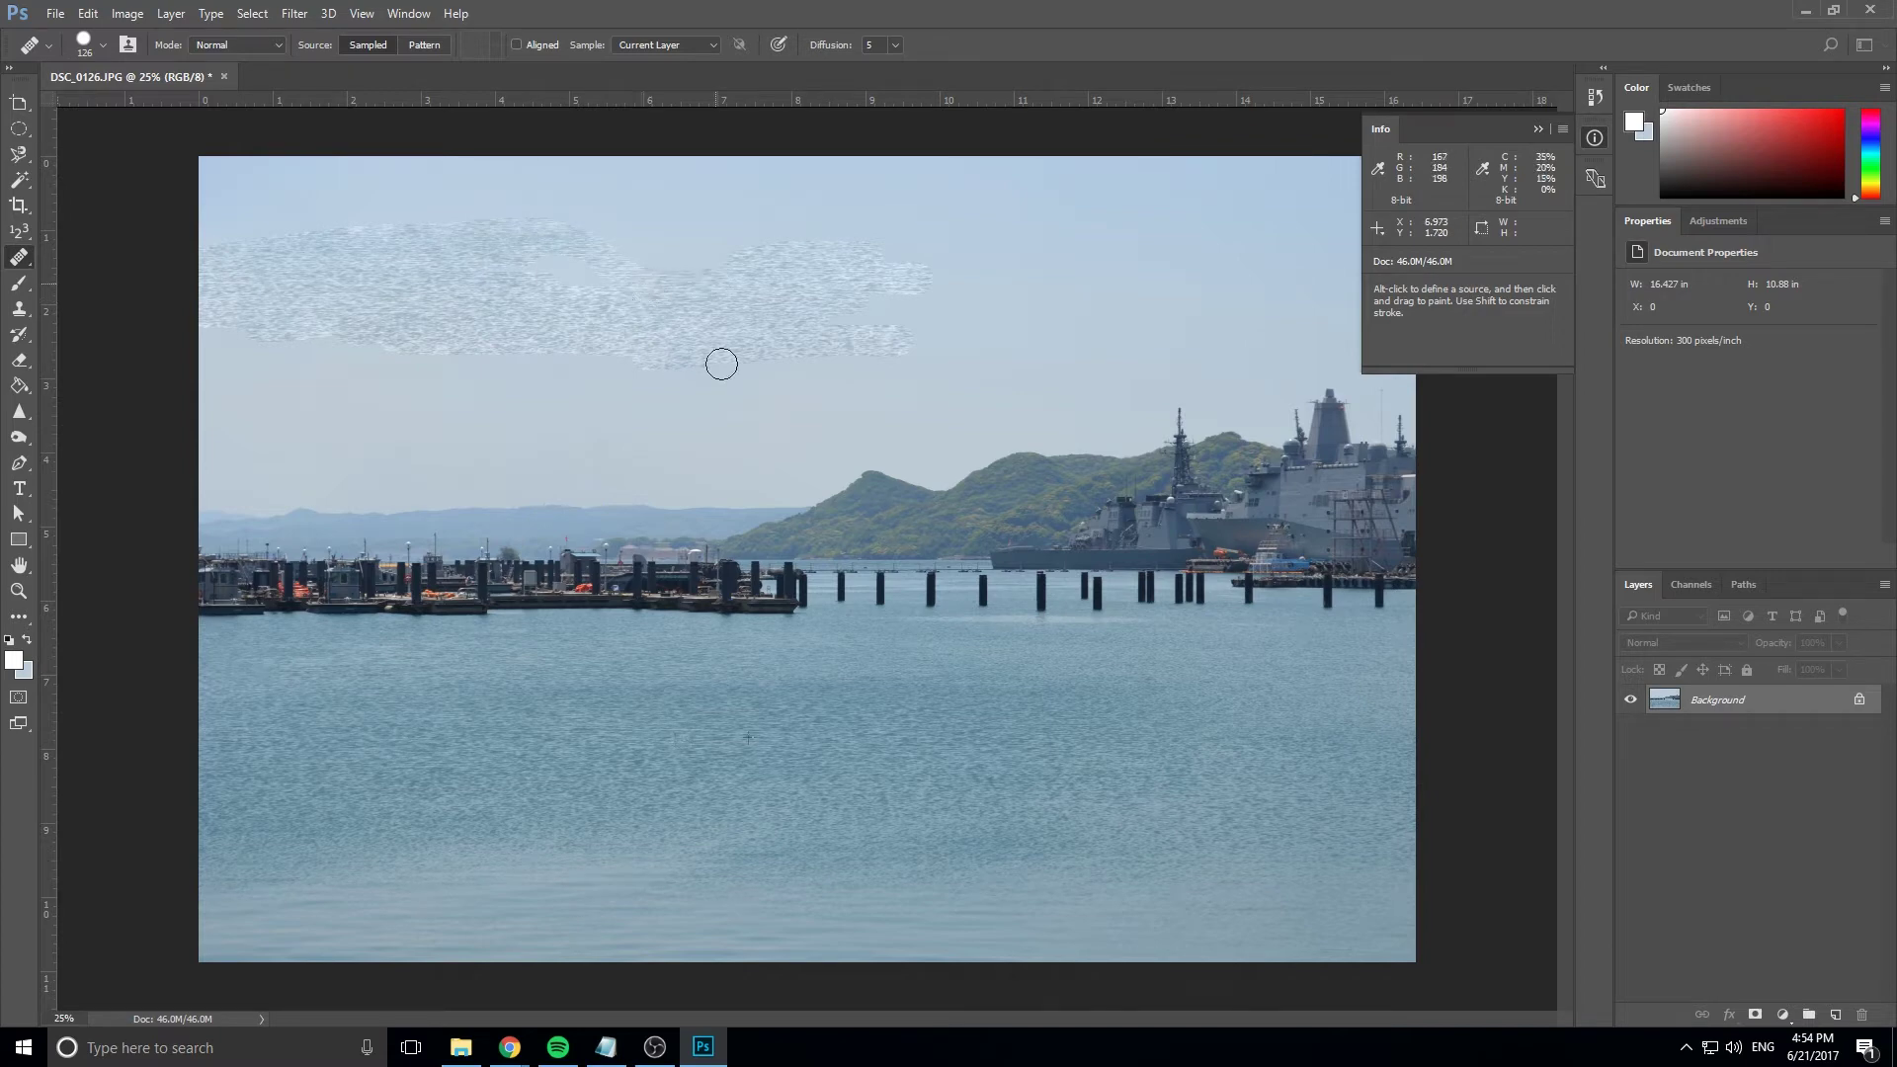
mouse_move(597, 309)
mouse_down()
mouse_move(663, 266)
mouse_move(526, 260)
mouse_move(762, 244)
mouse_move(540, 242)
mouse_move(935, 224)
mouse_move(367, 195)
mouse_move(487, 205)
mouse_move(251, 217)
mouse_move(202, 254)
mouse_move(284, 196)
mouse_move(186, 197)
mouse_move(227, 172)
mouse_move(207, 172)
mouse_move(395, 190)
mouse_move(487, 170)
mouse_move(1103, 183)
mouse_move(907, 245)
mouse_move(908, 268)
mouse_move(953, 328)
mouse_move(1261, 320)
mouse_move(1261, 298)
mouse_move(1214, 272)
mouse_move(1049, 245)
mouse_move(968, 272)
mouse_move(954, 298)
mouse_move(1120, 288)
mouse_move(1077, 286)
mouse_move(1171, 217)
mouse_move(987, 230)
mouse_move(926, 256)
mouse_move(1036, 205)
mouse_move(1189, 182)
mouse_up()
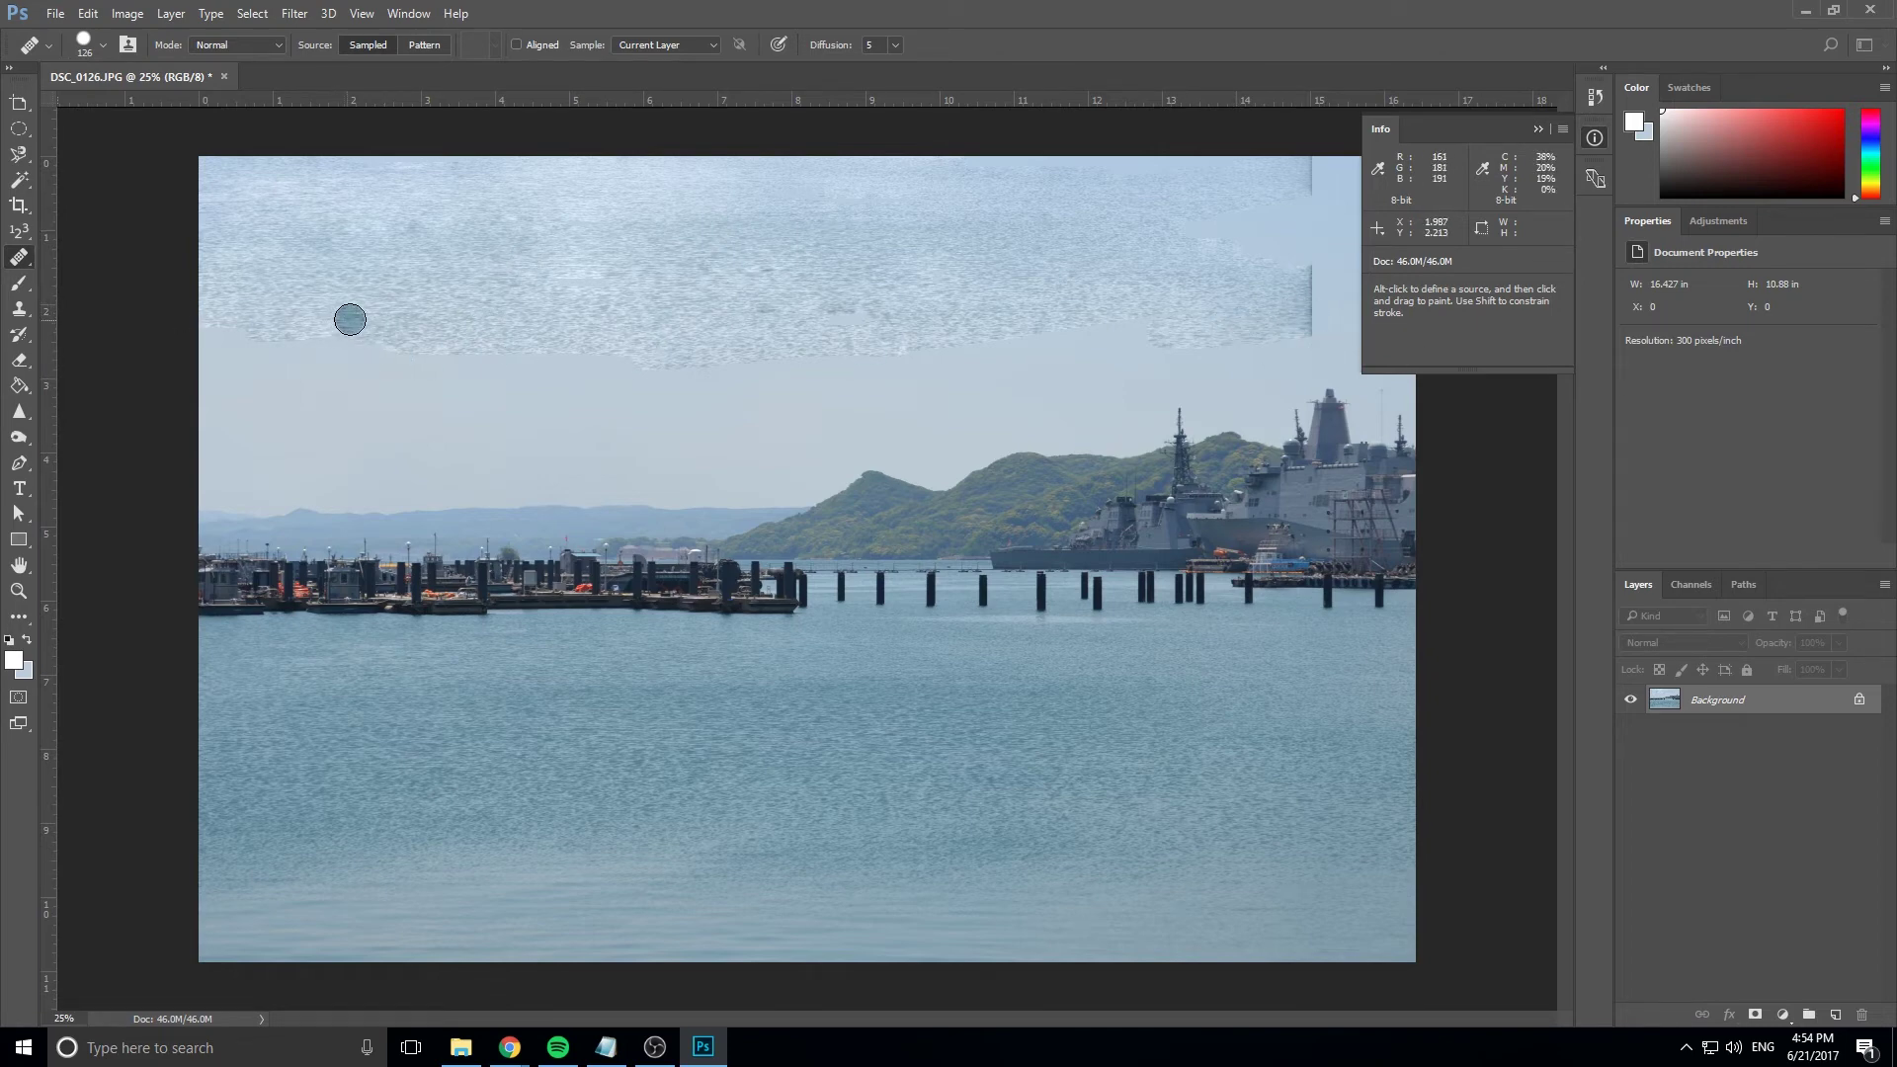
key(ctrl+z)
key(ctrl+alt+z)
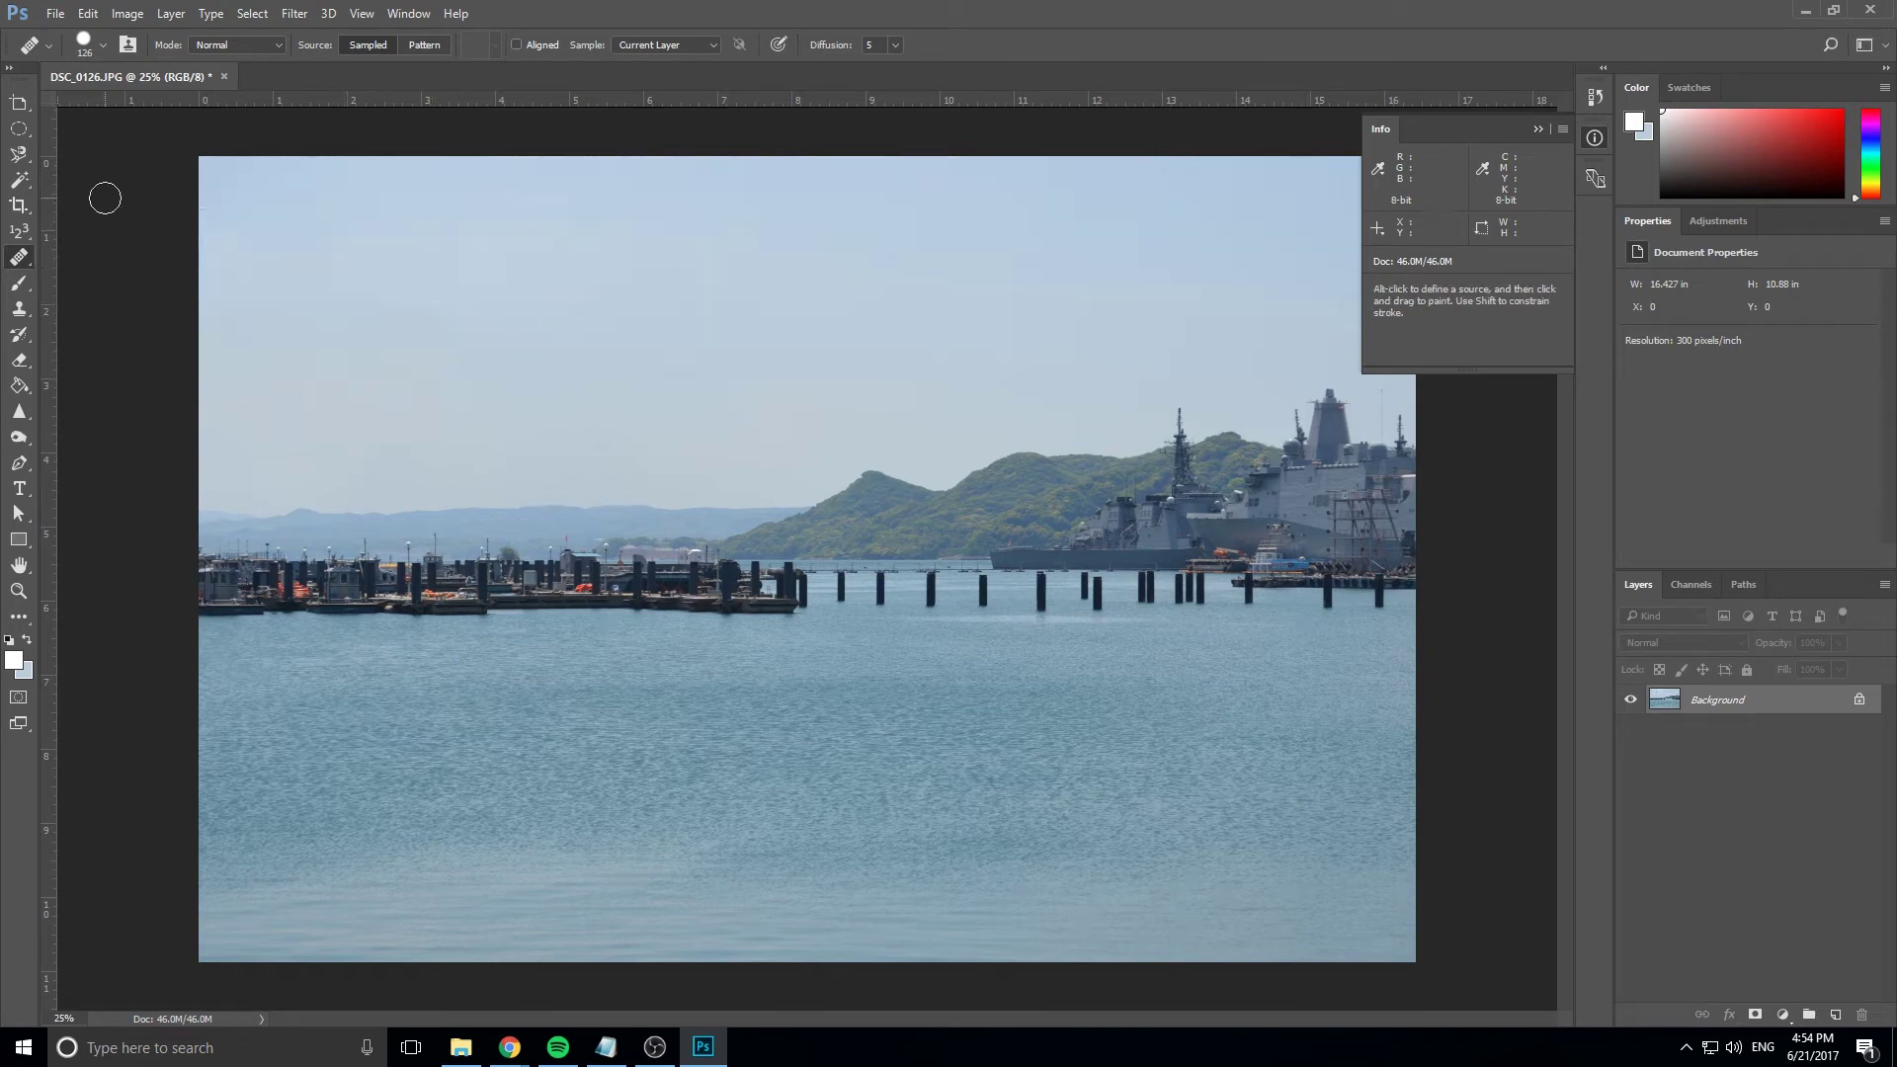
Relocate a water piling with Content-Aware Move, commit the move and clear the selection.
right_click(27, 272)
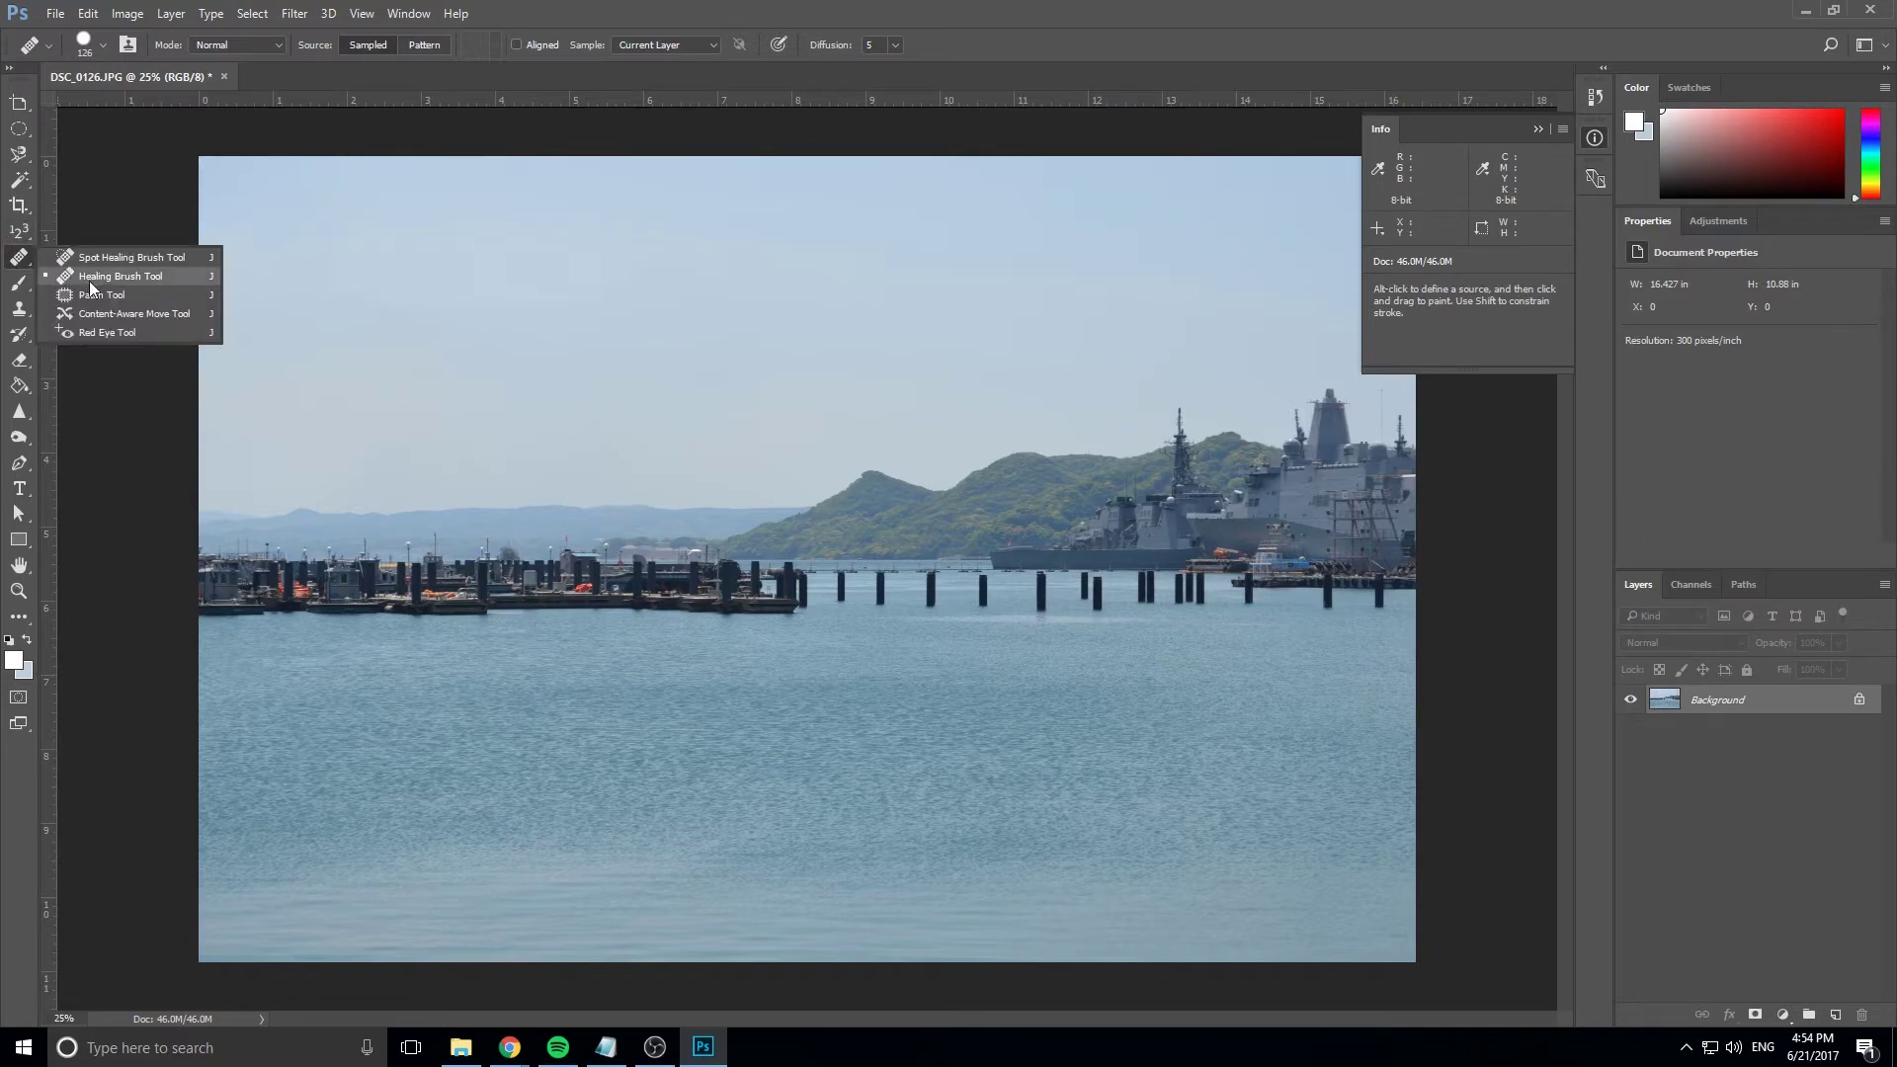
click(156, 314)
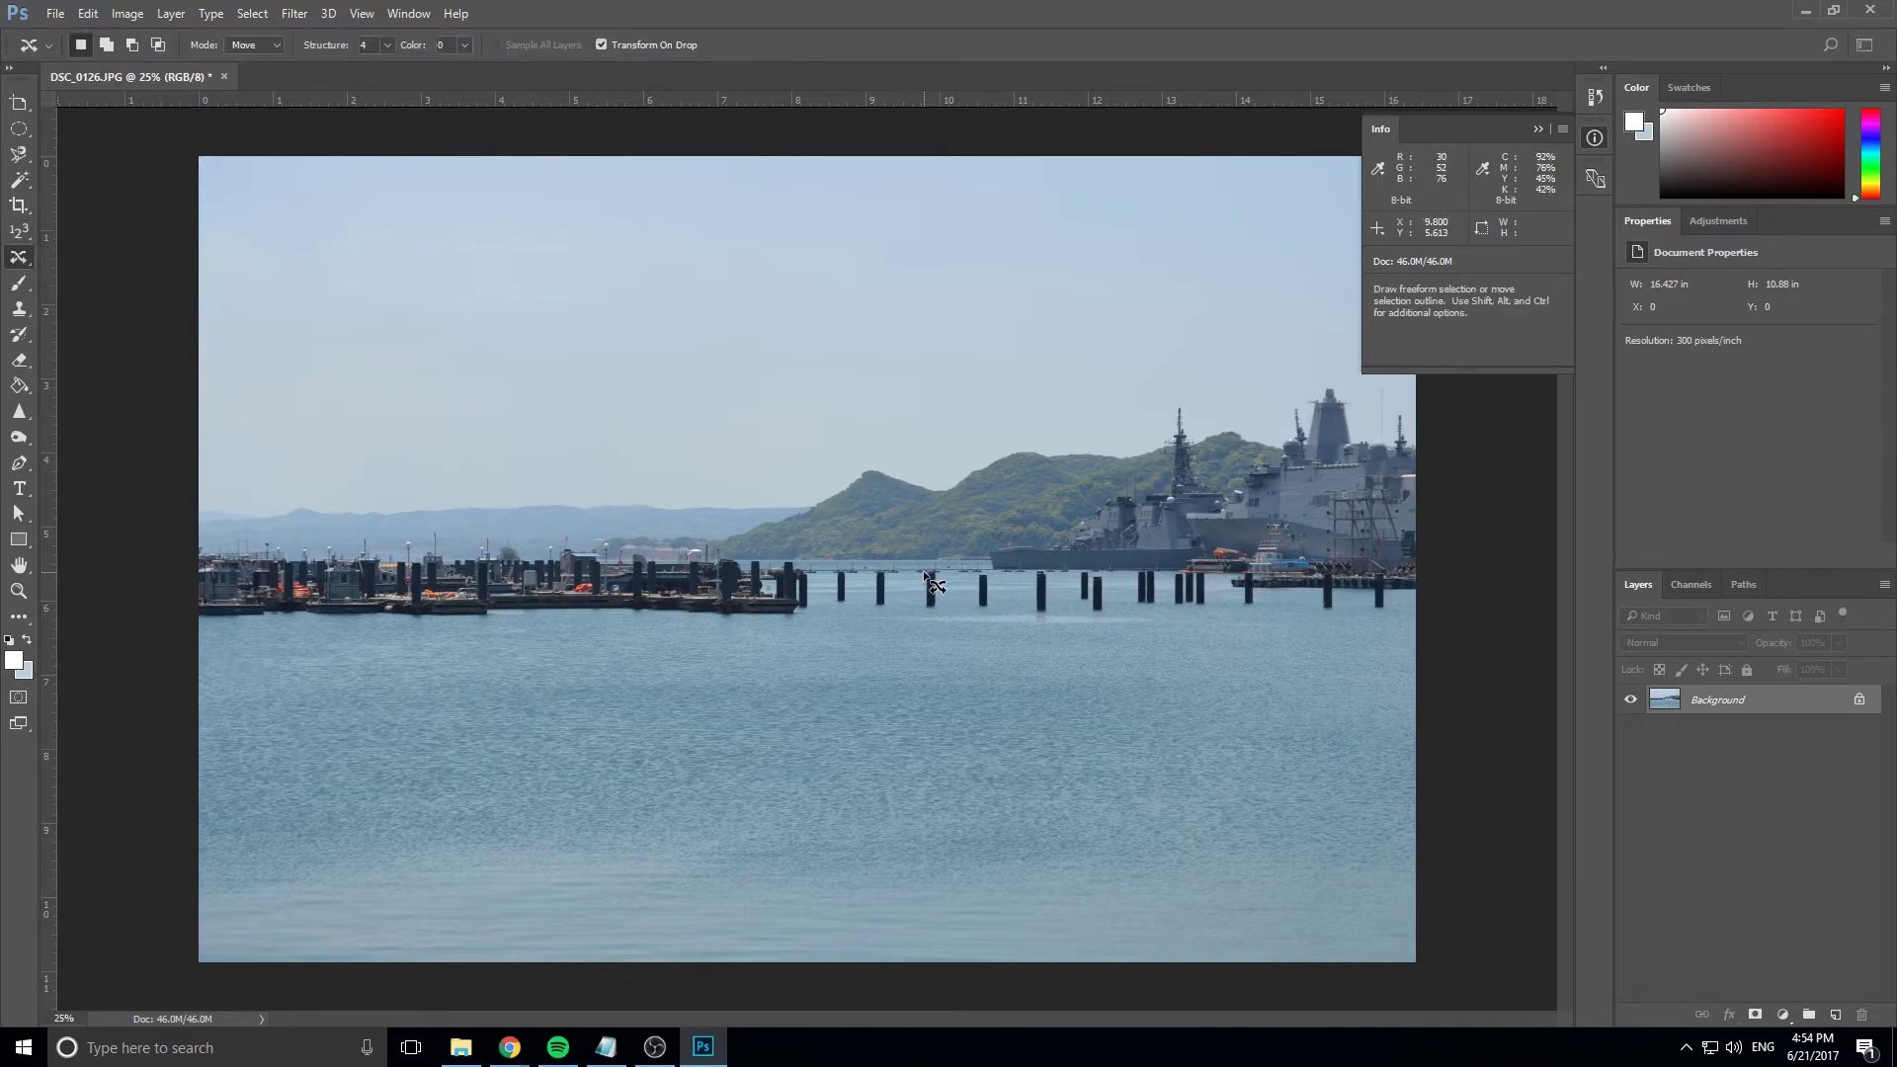
mouse_move(924, 574)
mouse_down()
mouse_move(918, 615)
mouse_move(953, 624)
mouse_move(947, 562)
mouse_move(924, 574)
mouse_move(960, 590)
mouse_up()
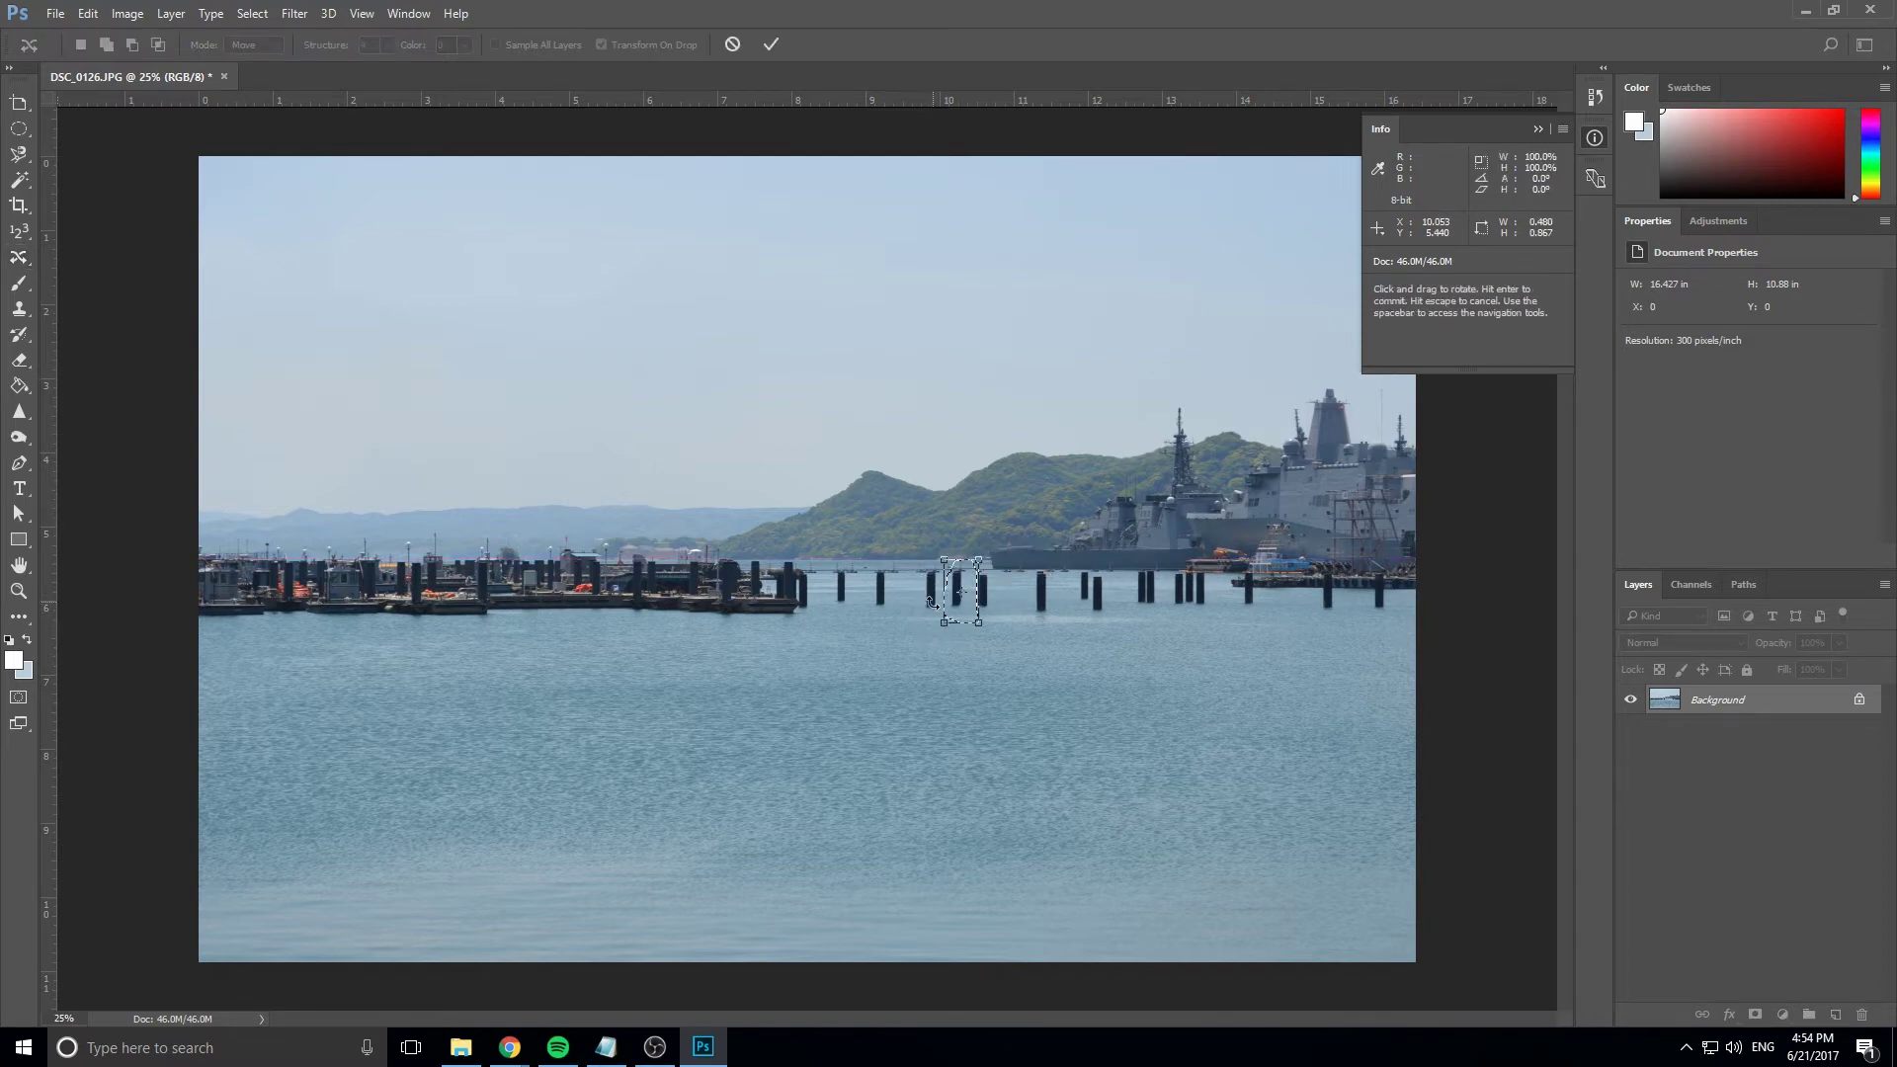
key(Return)
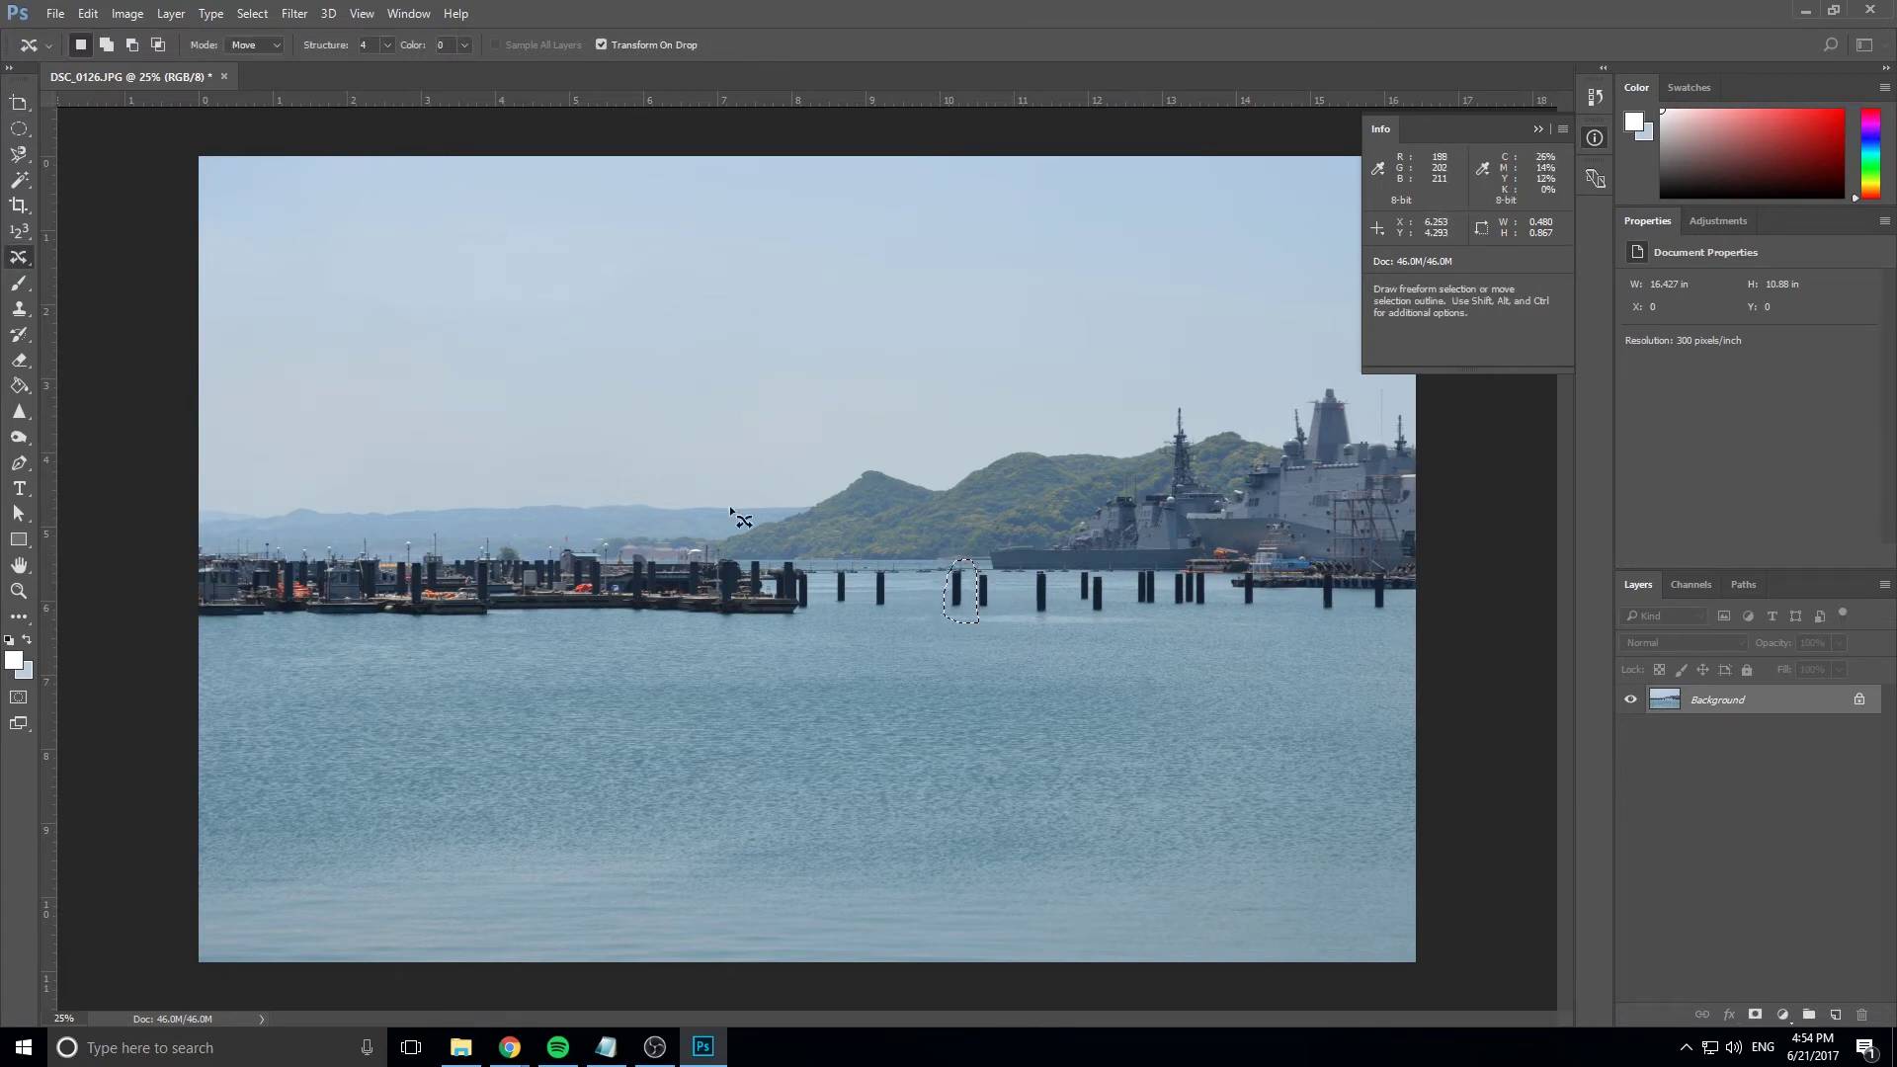
click(1014, 618)
right_click(22, 264)
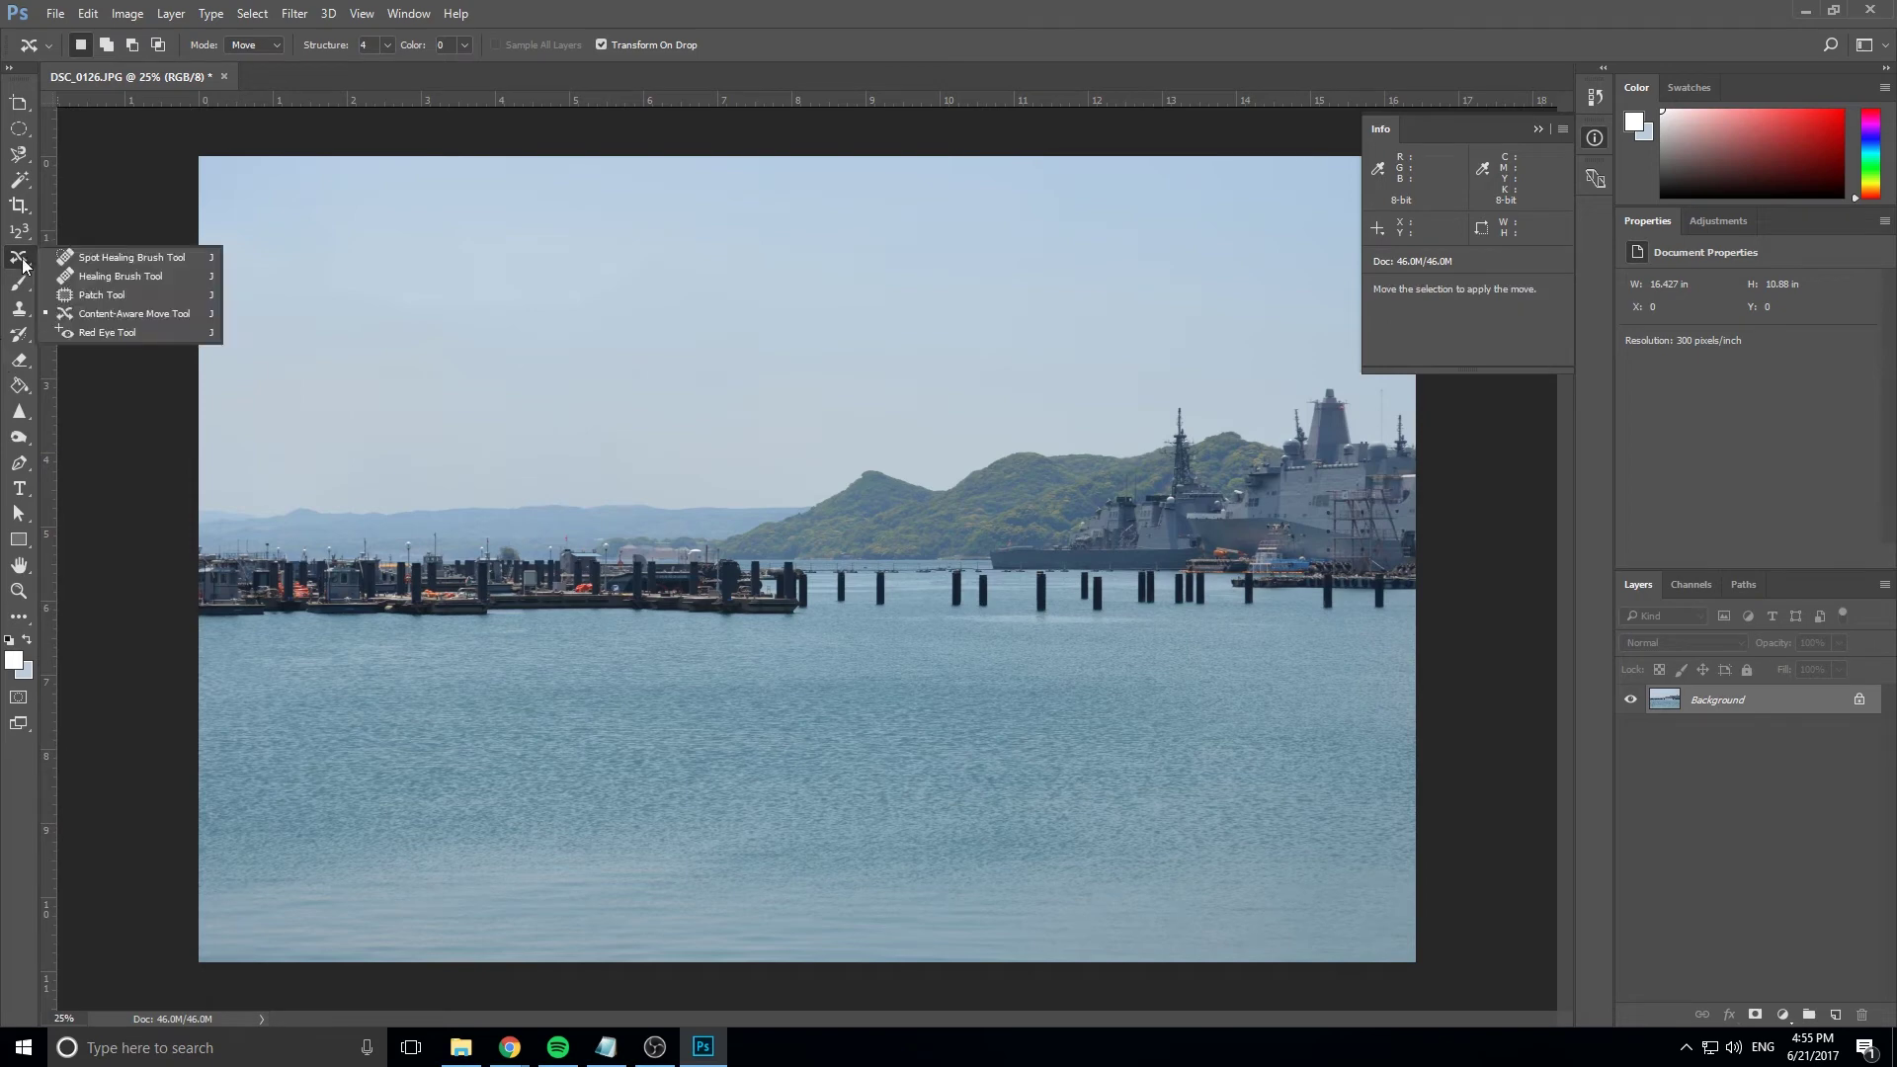
Switch to the Clone Stamp Tool with an 88 px brush and undo the stray sky dab.
click(24, 322)
right_click(25, 322)
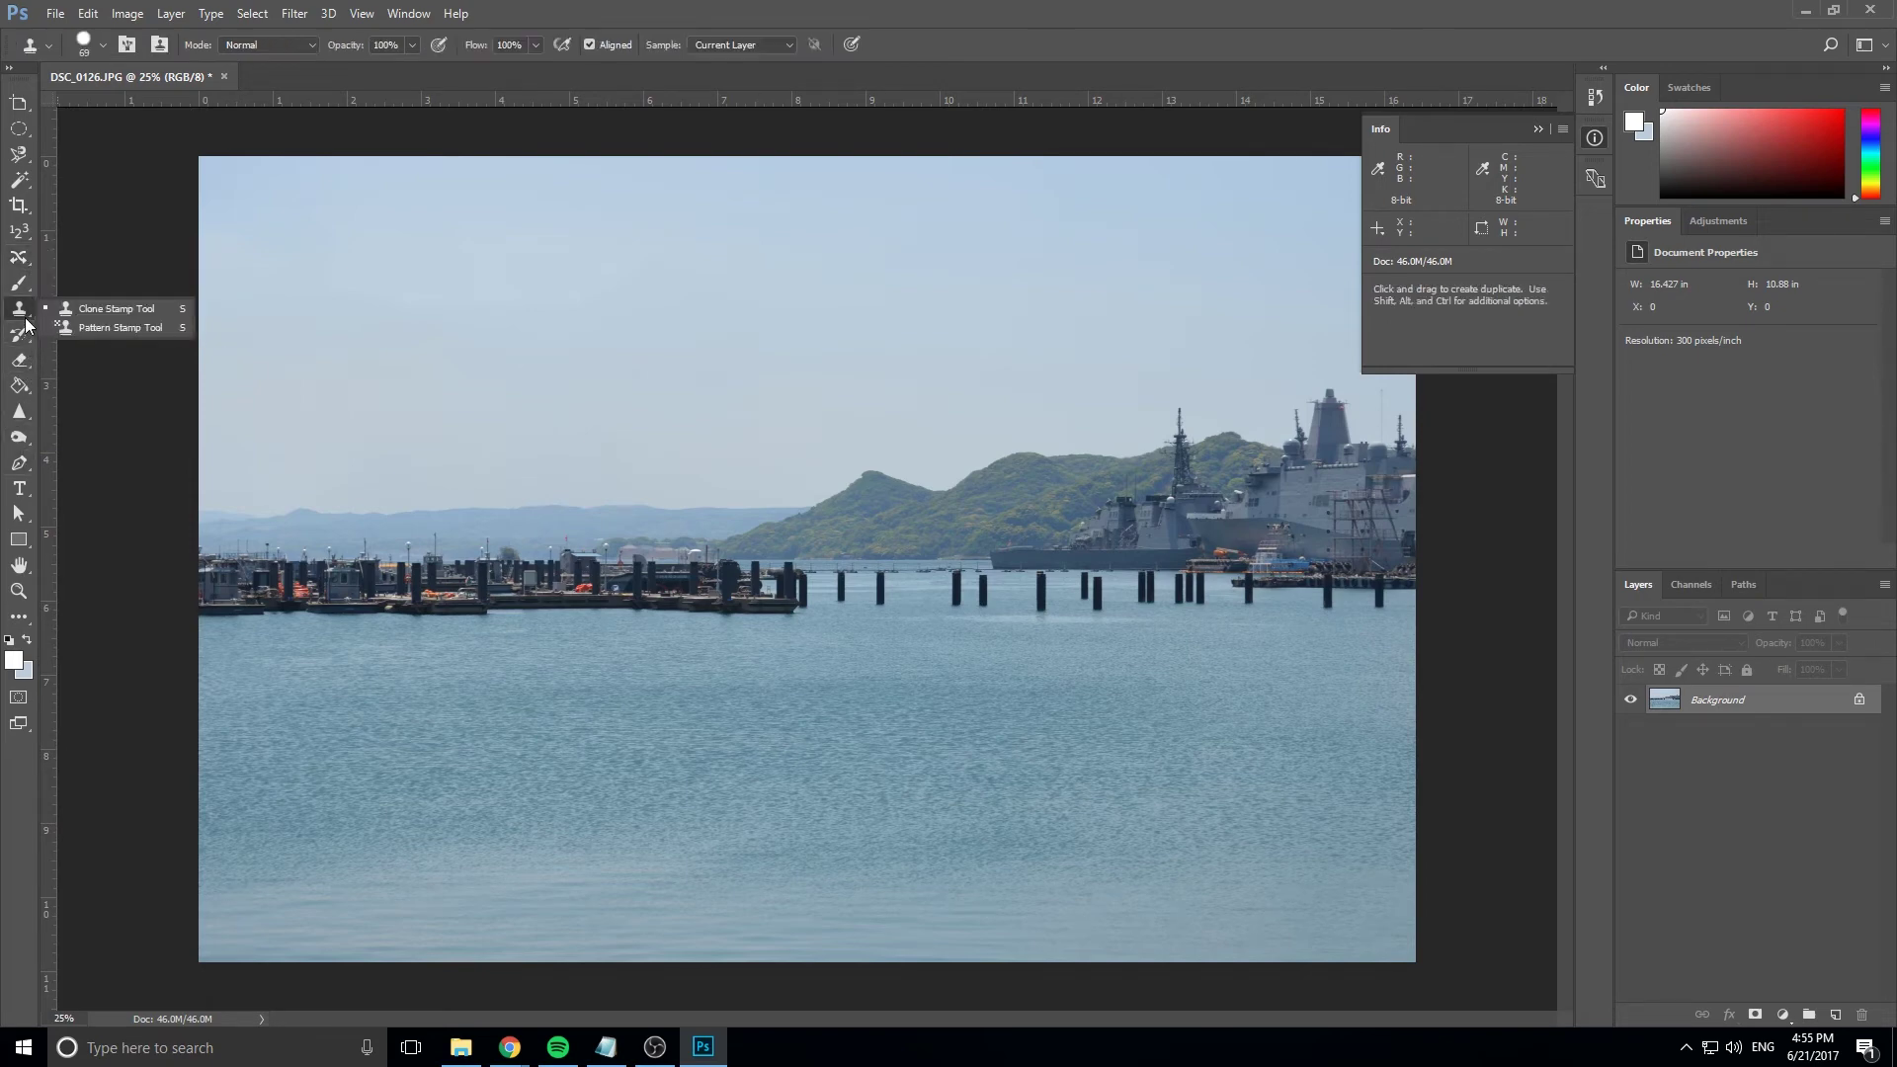
click(115, 309)
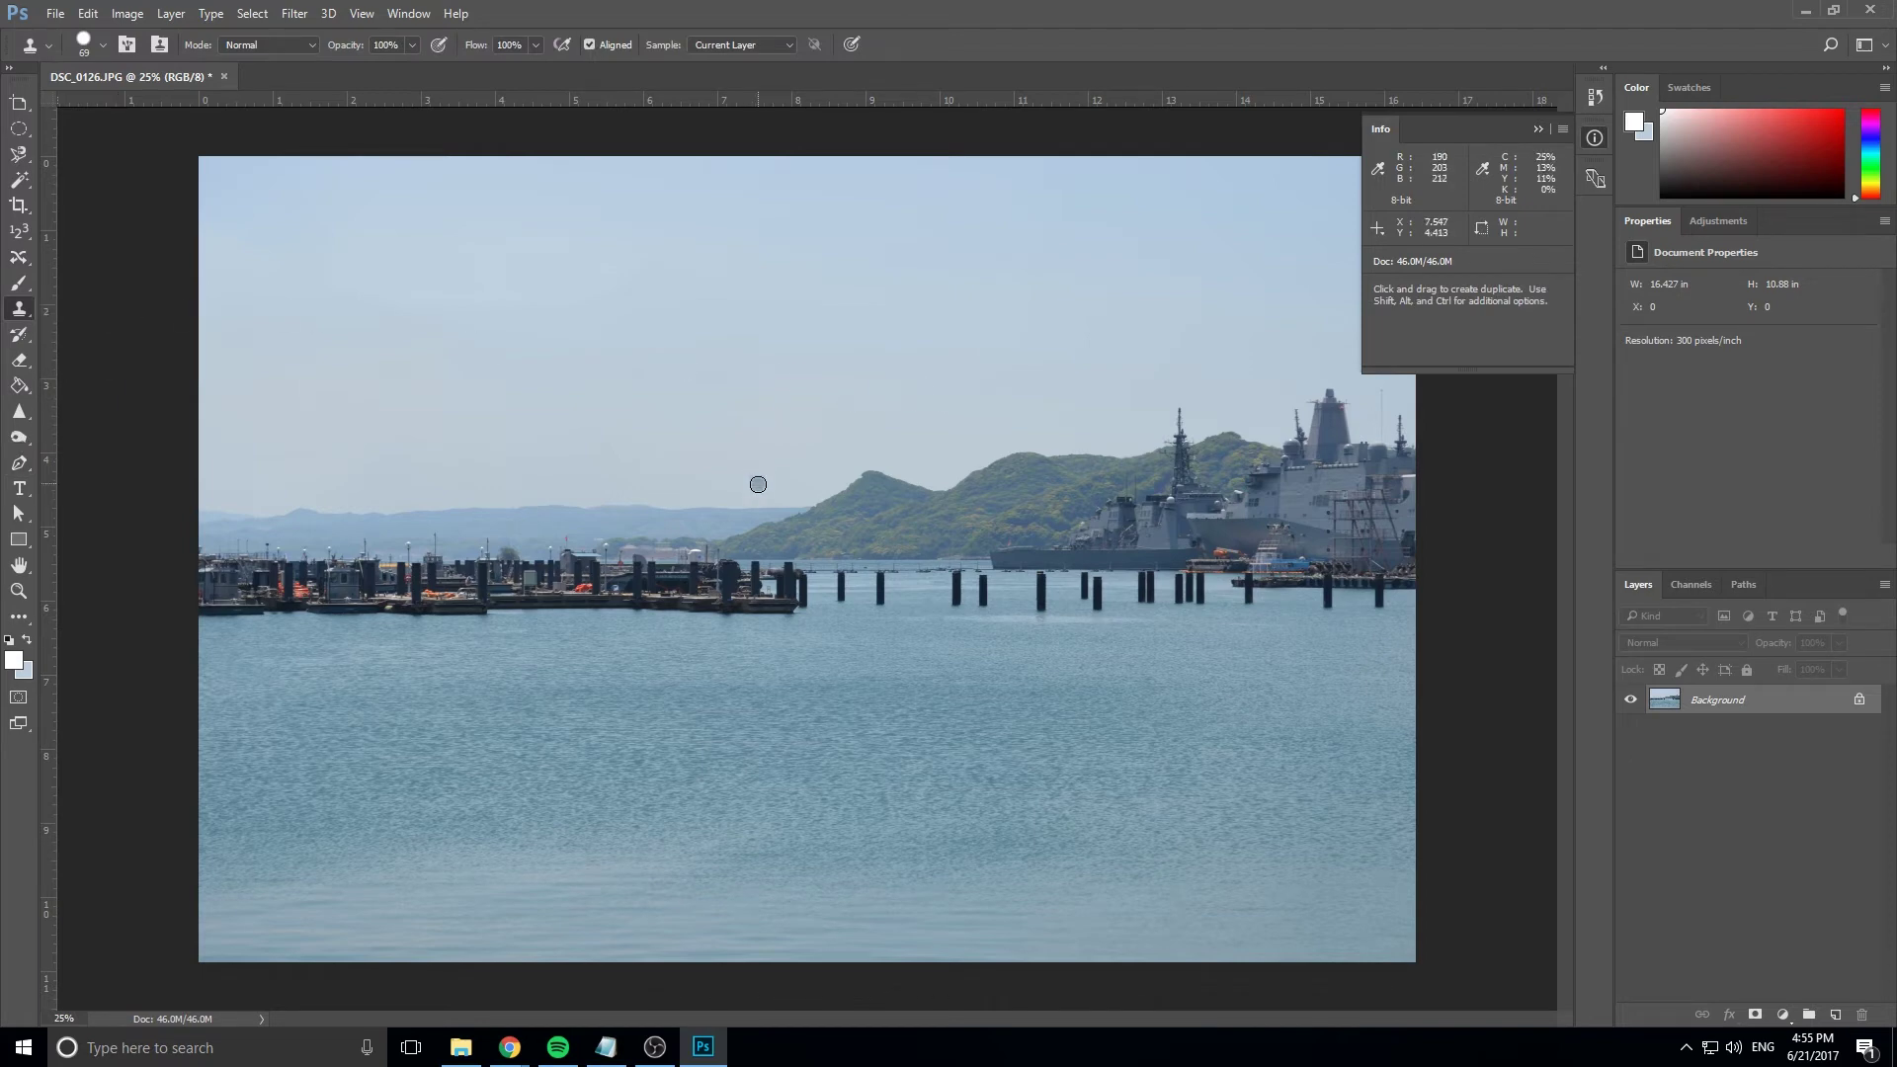
right_click(795, 469)
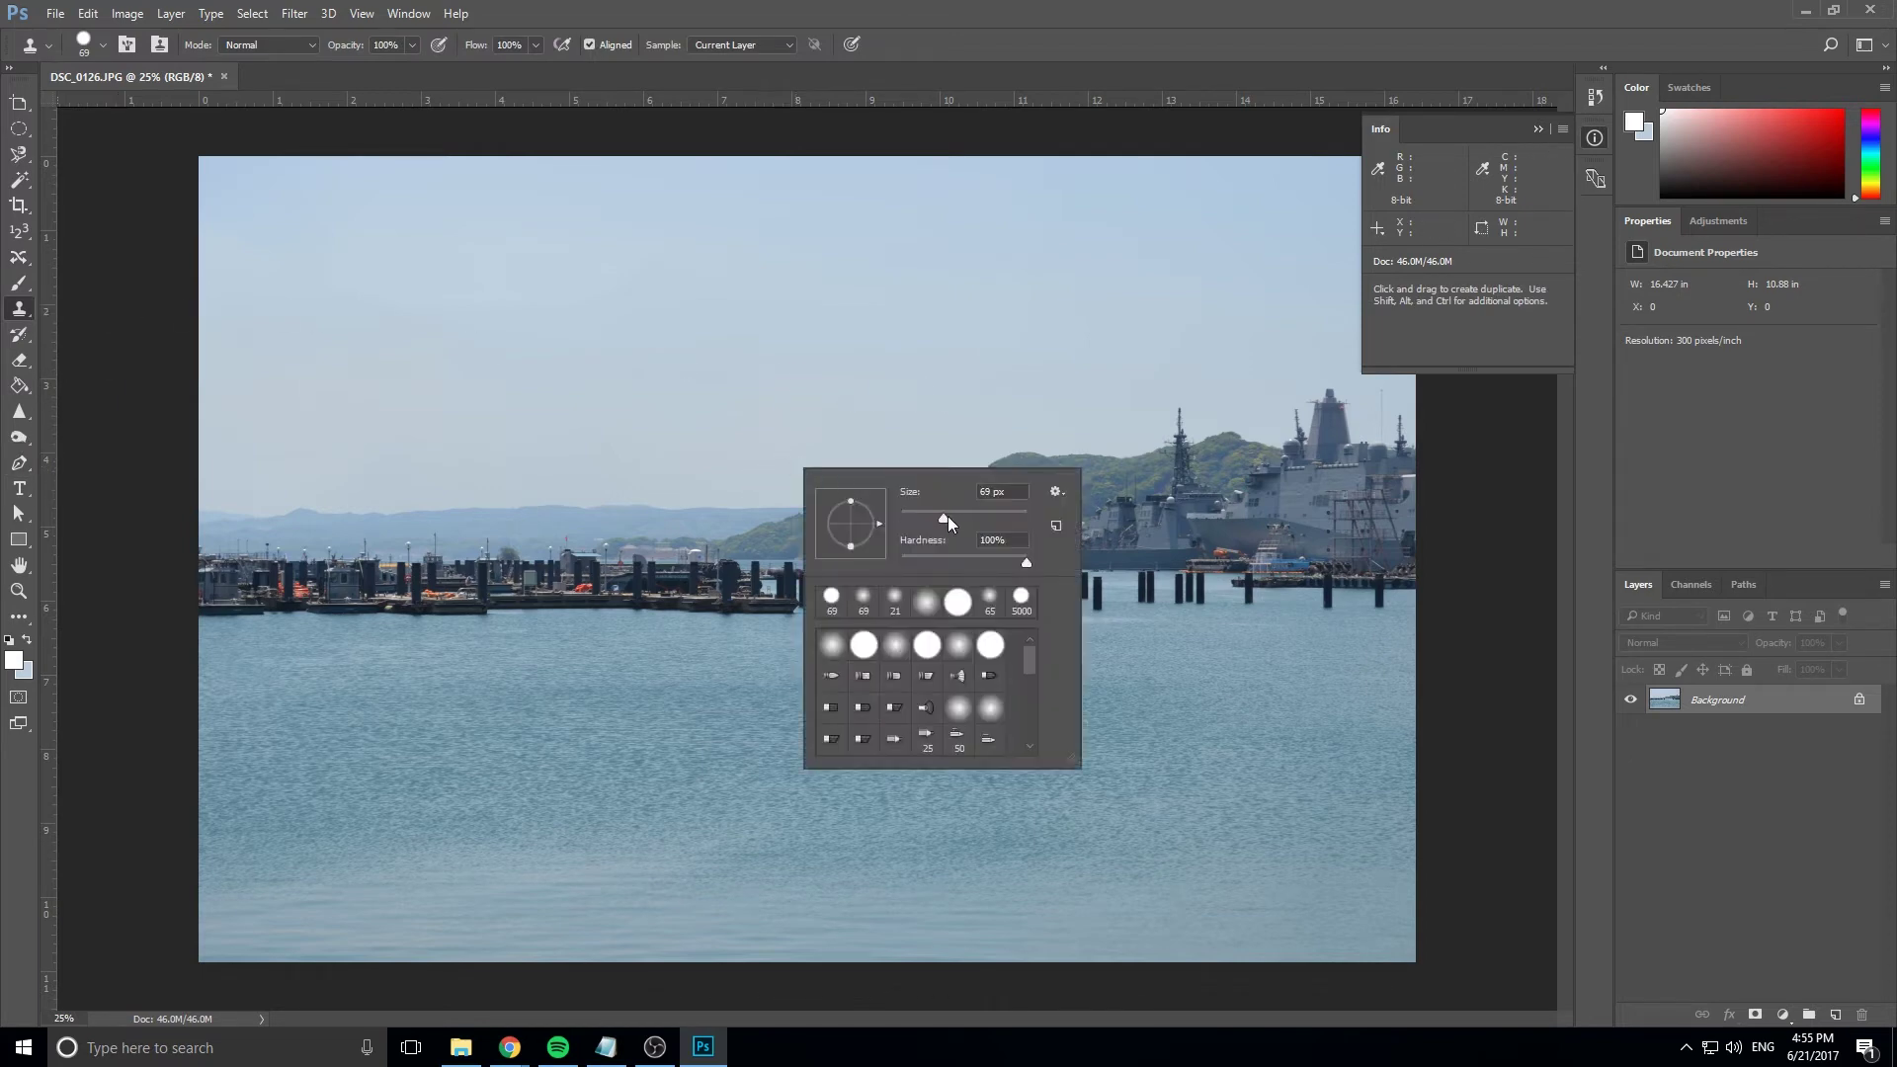
drag(945, 518, 956, 517)
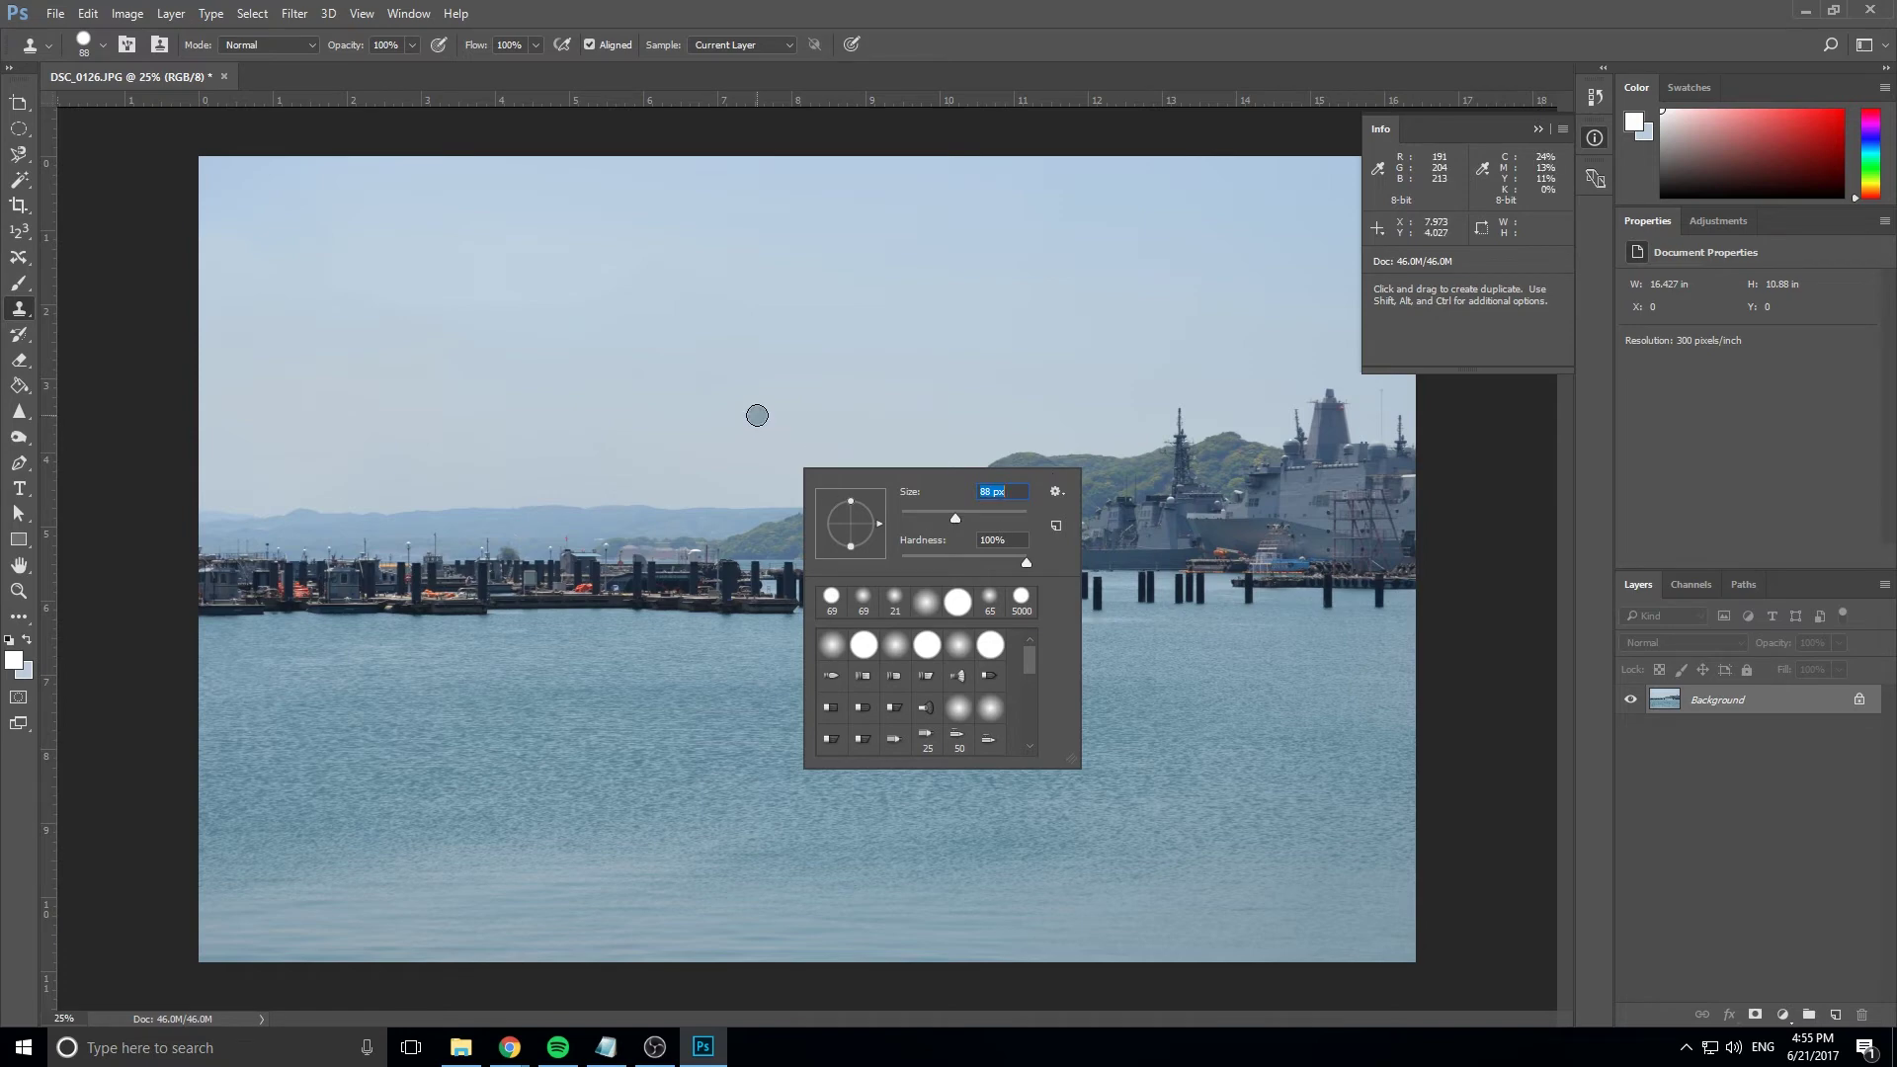
key(Return)
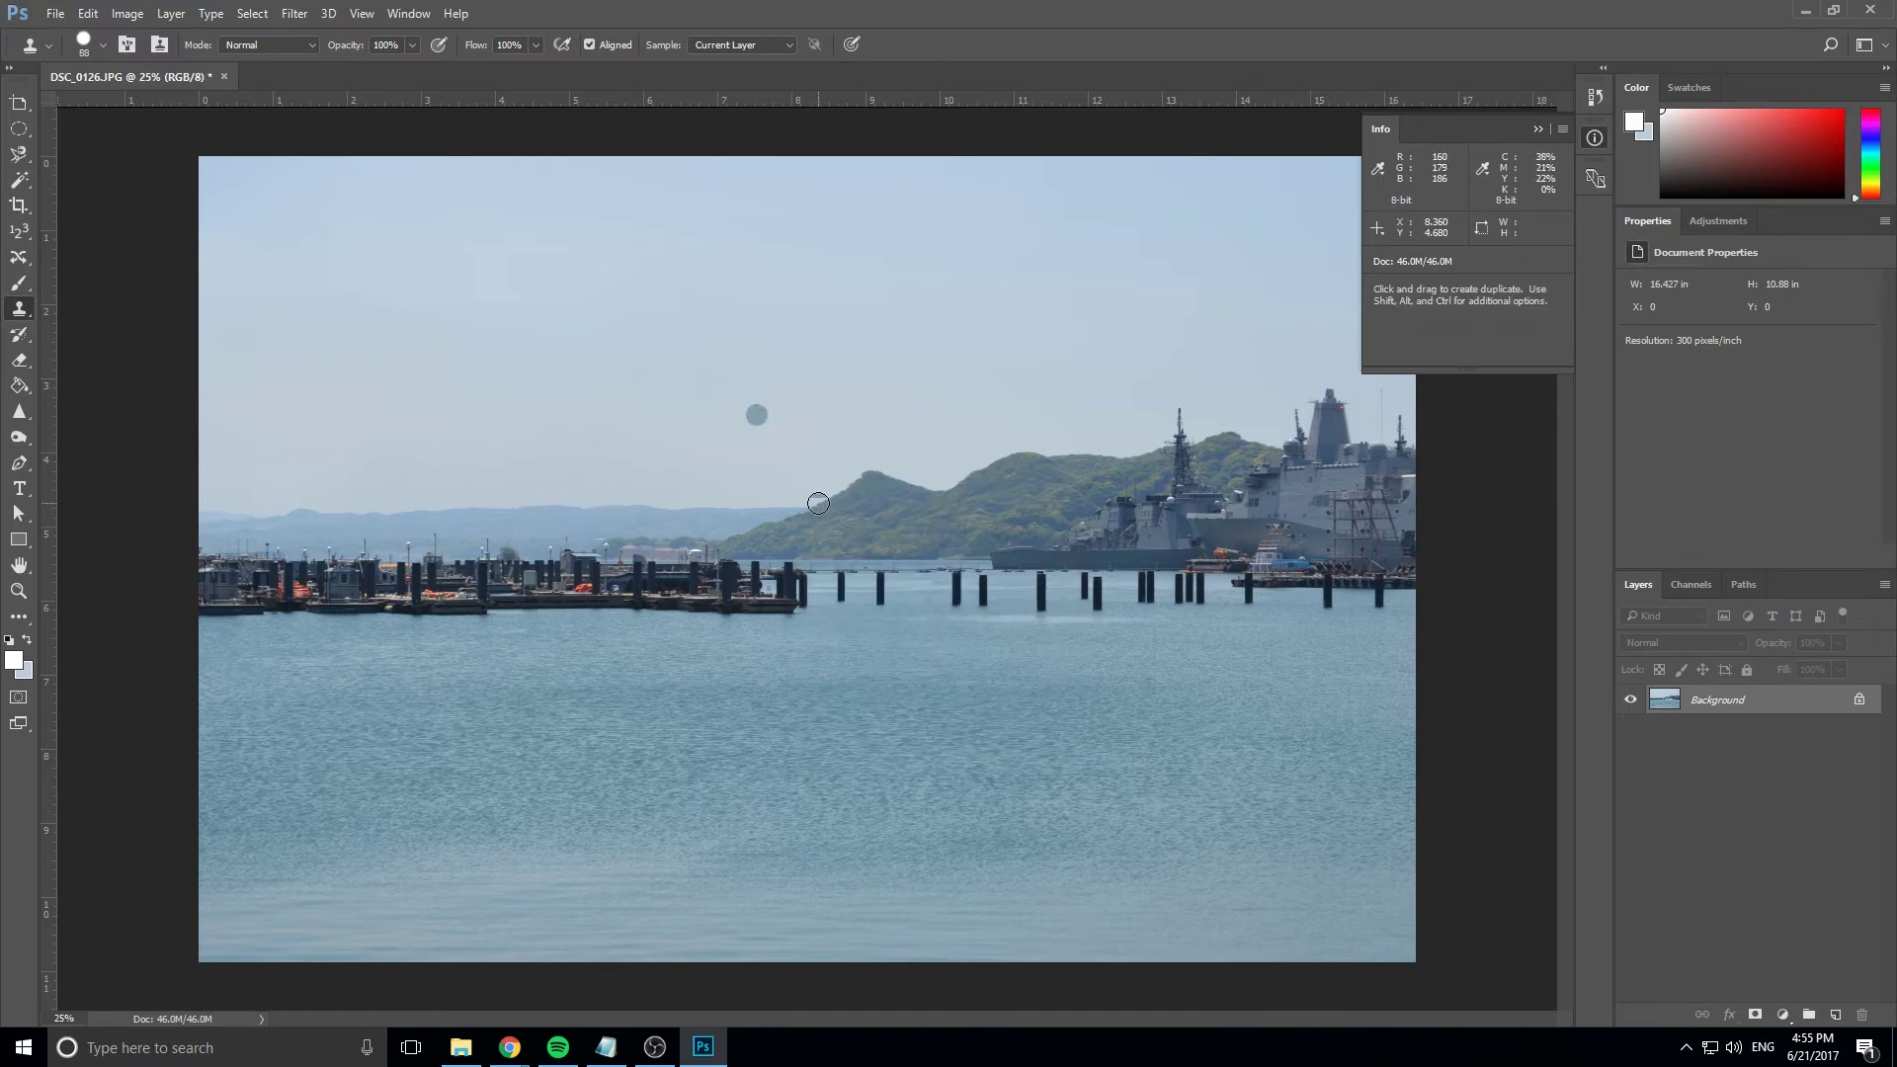
key(ctrl+z)
key(alt)
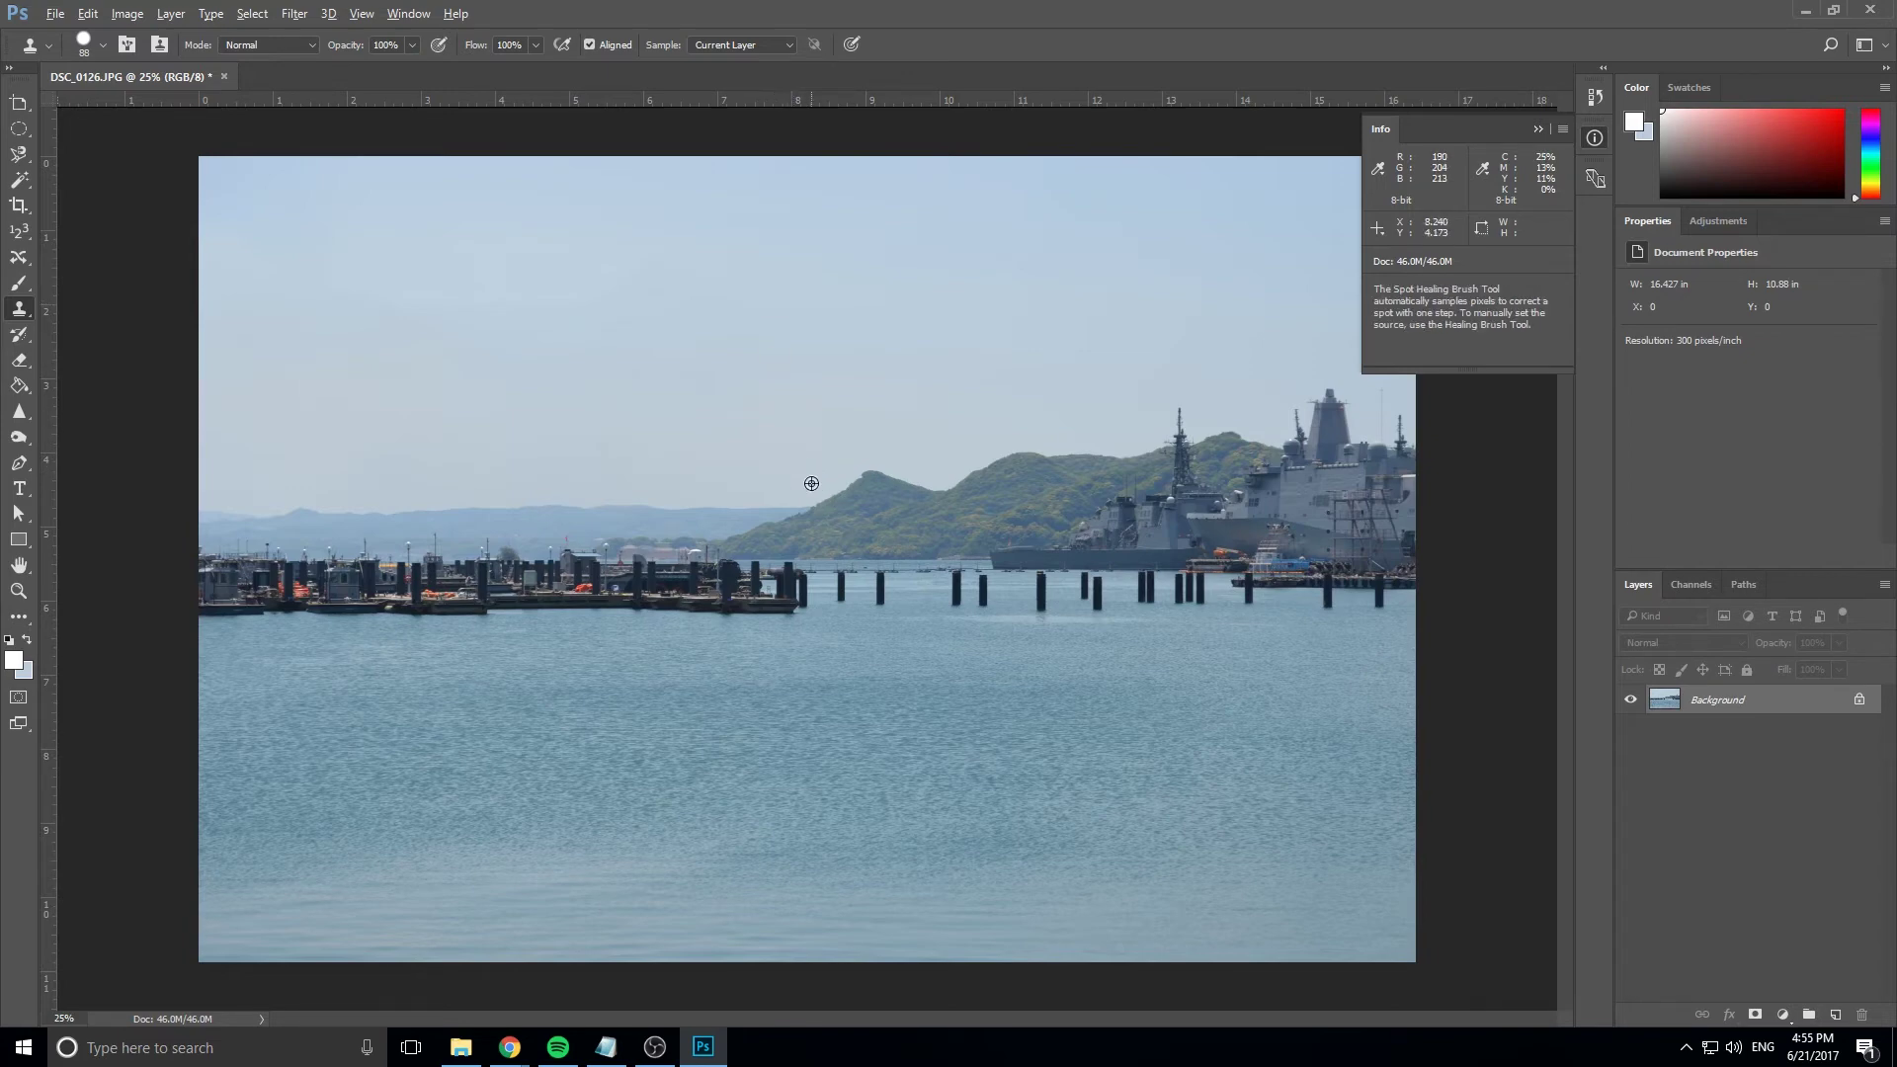
Clone sky over the central hilltop, undoing the stroke that cut a rounded notch.
alt+click(797, 472)
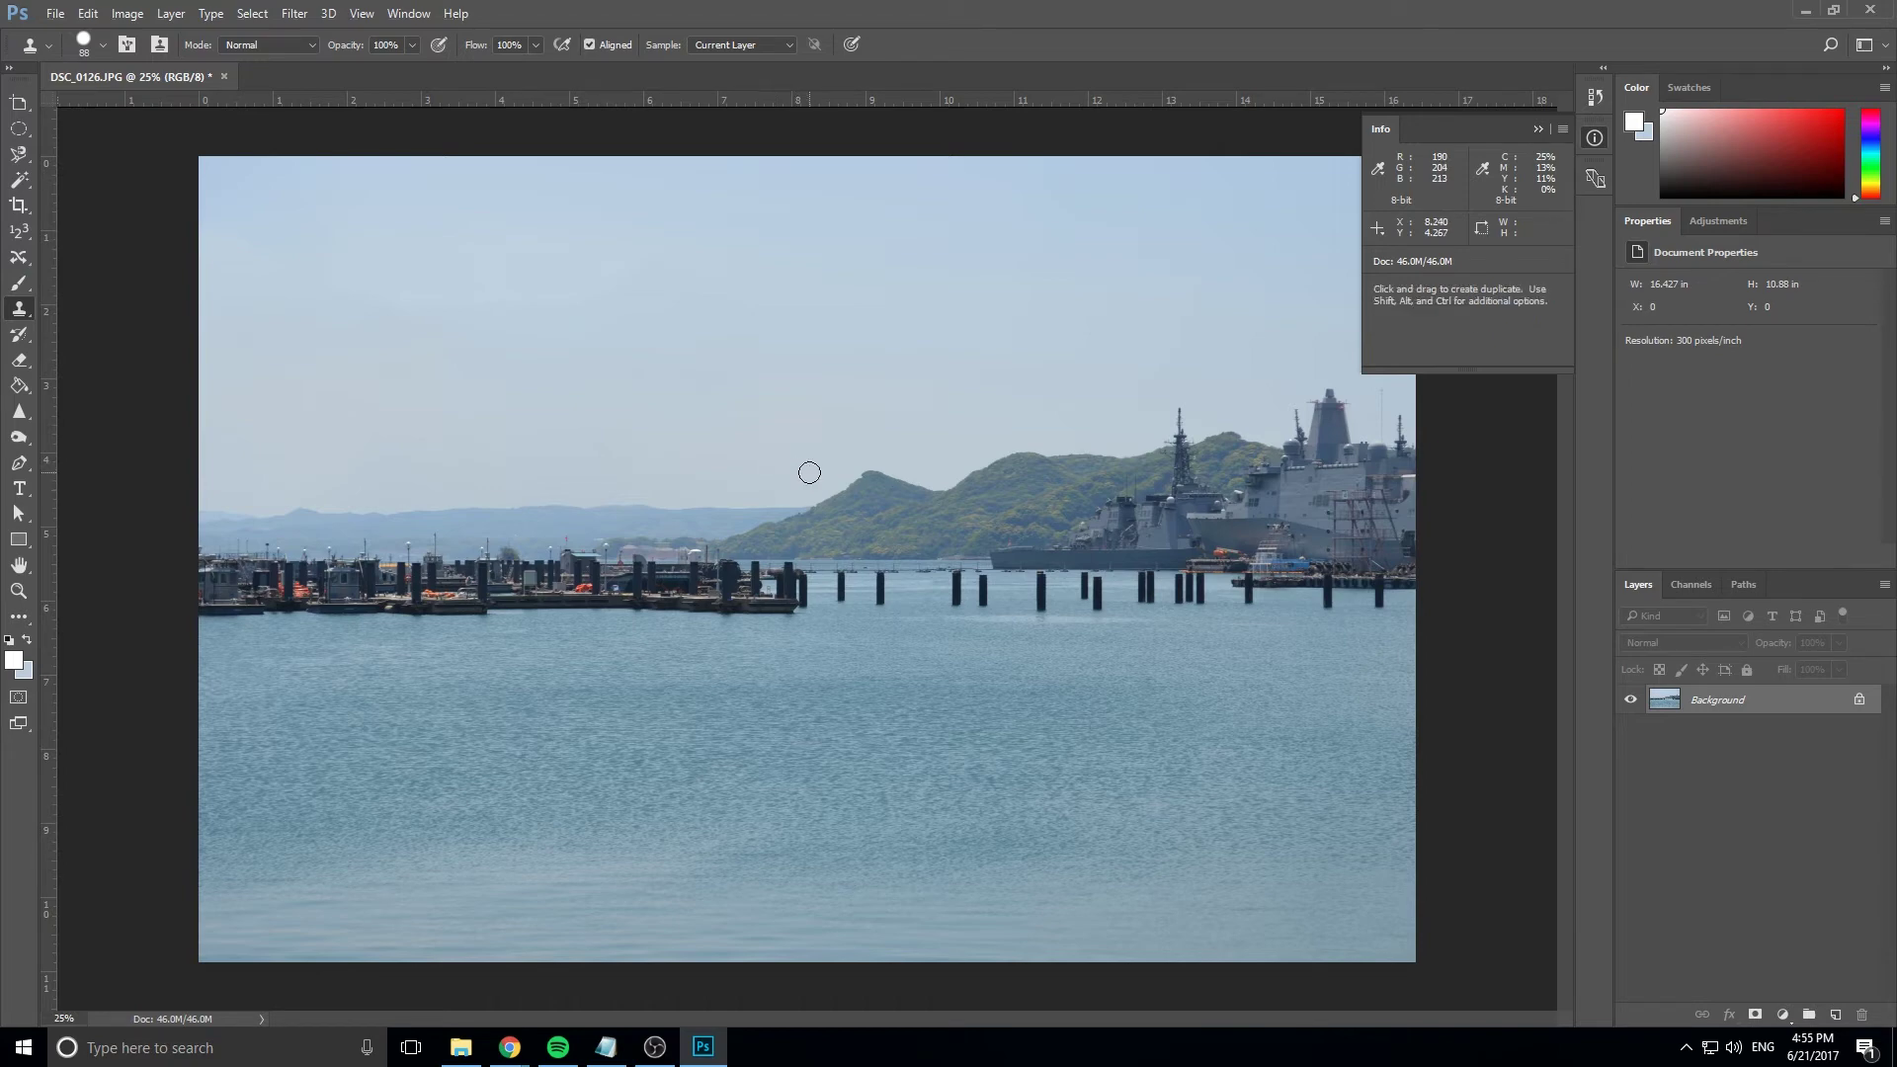
mouse_move(858, 471)
mouse_down()
mouse_move(906, 488)
mouse_move(791, 492)
mouse_move(935, 486)
mouse_move(991, 445)
mouse_move(1023, 481)
mouse_move(1035, 458)
mouse_move(1042, 486)
mouse_move(1013, 484)
mouse_move(1002, 455)
mouse_move(1057, 460)
mouse_move(1042, 489)
mouse_move(978, 466)
mouse_up()
alt+click(996, 440)
key(ctrl+z)
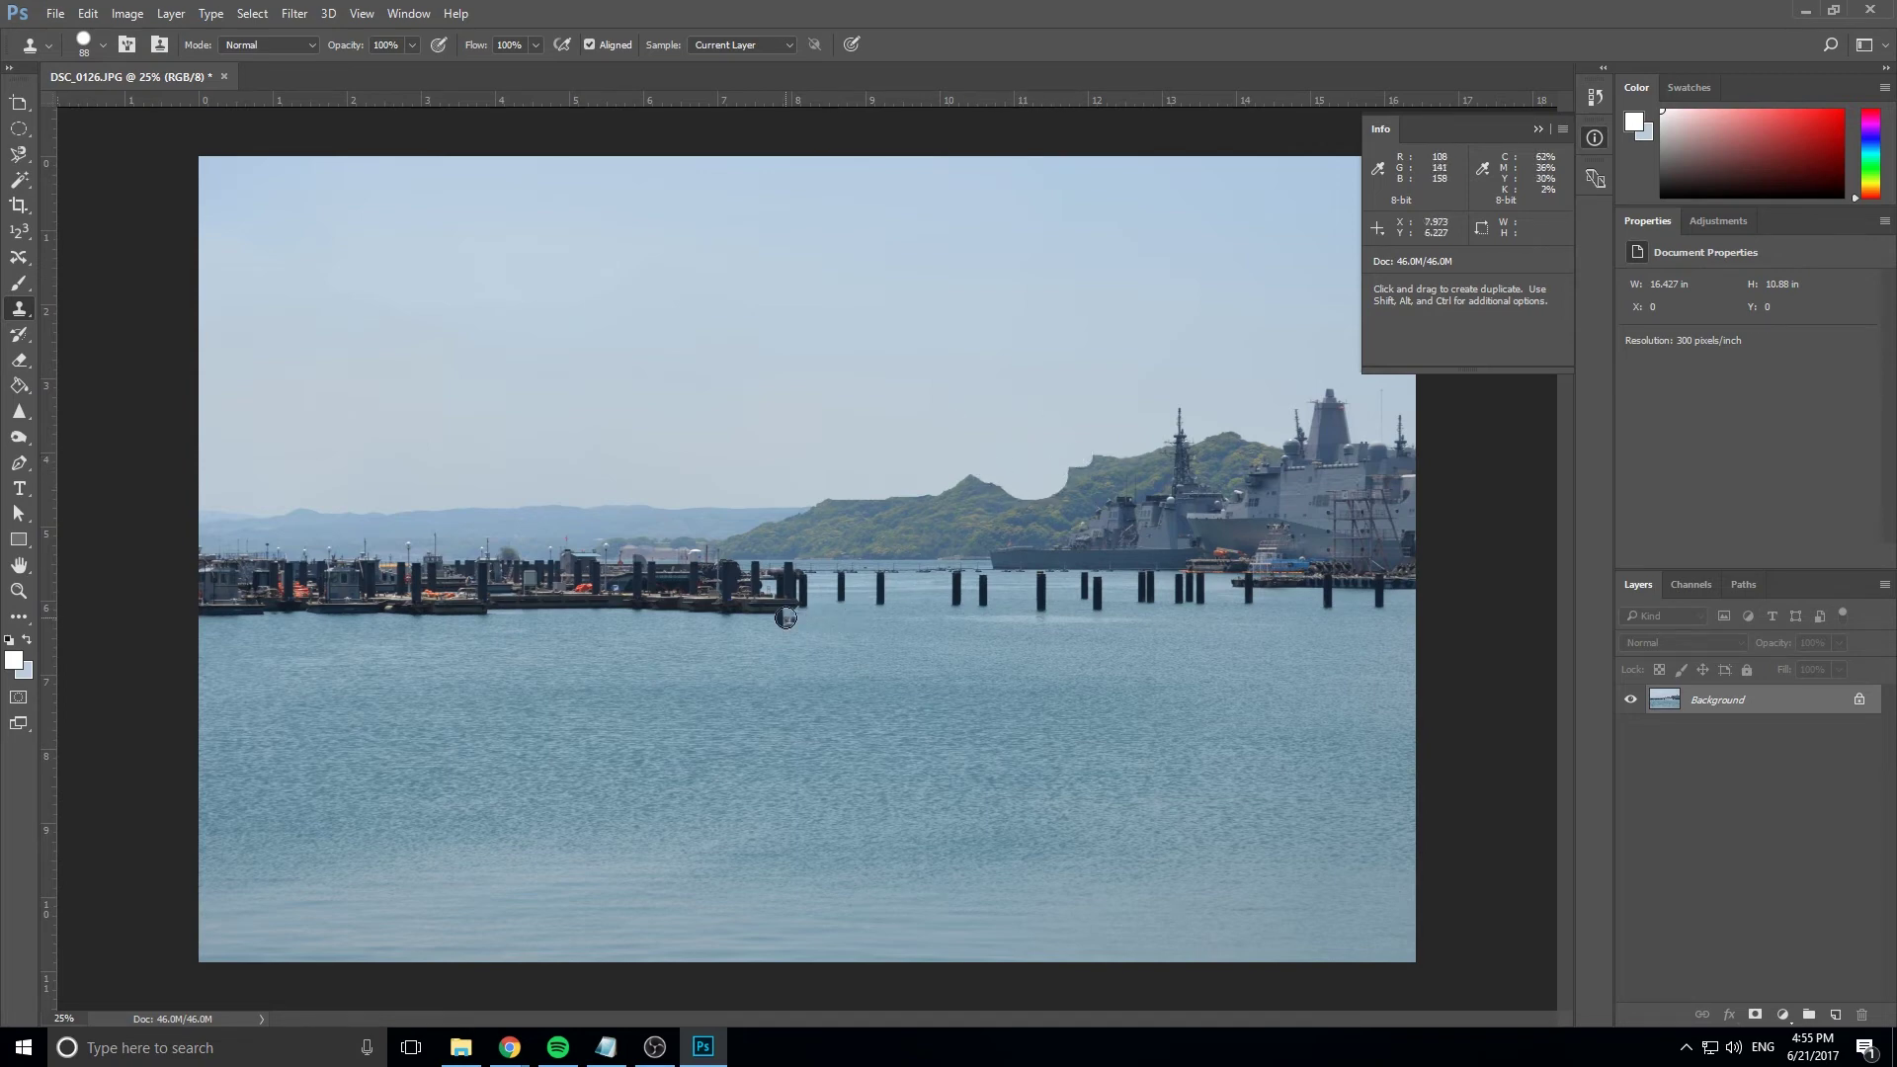
Continue cloning sky along the hill's slope, edge and notch, plus the hills' left edge.
mouse_move(1025, 513)
mouse_down()
mouse_move(999, 506)
mouse_move(1062, 512)
mouse_up()
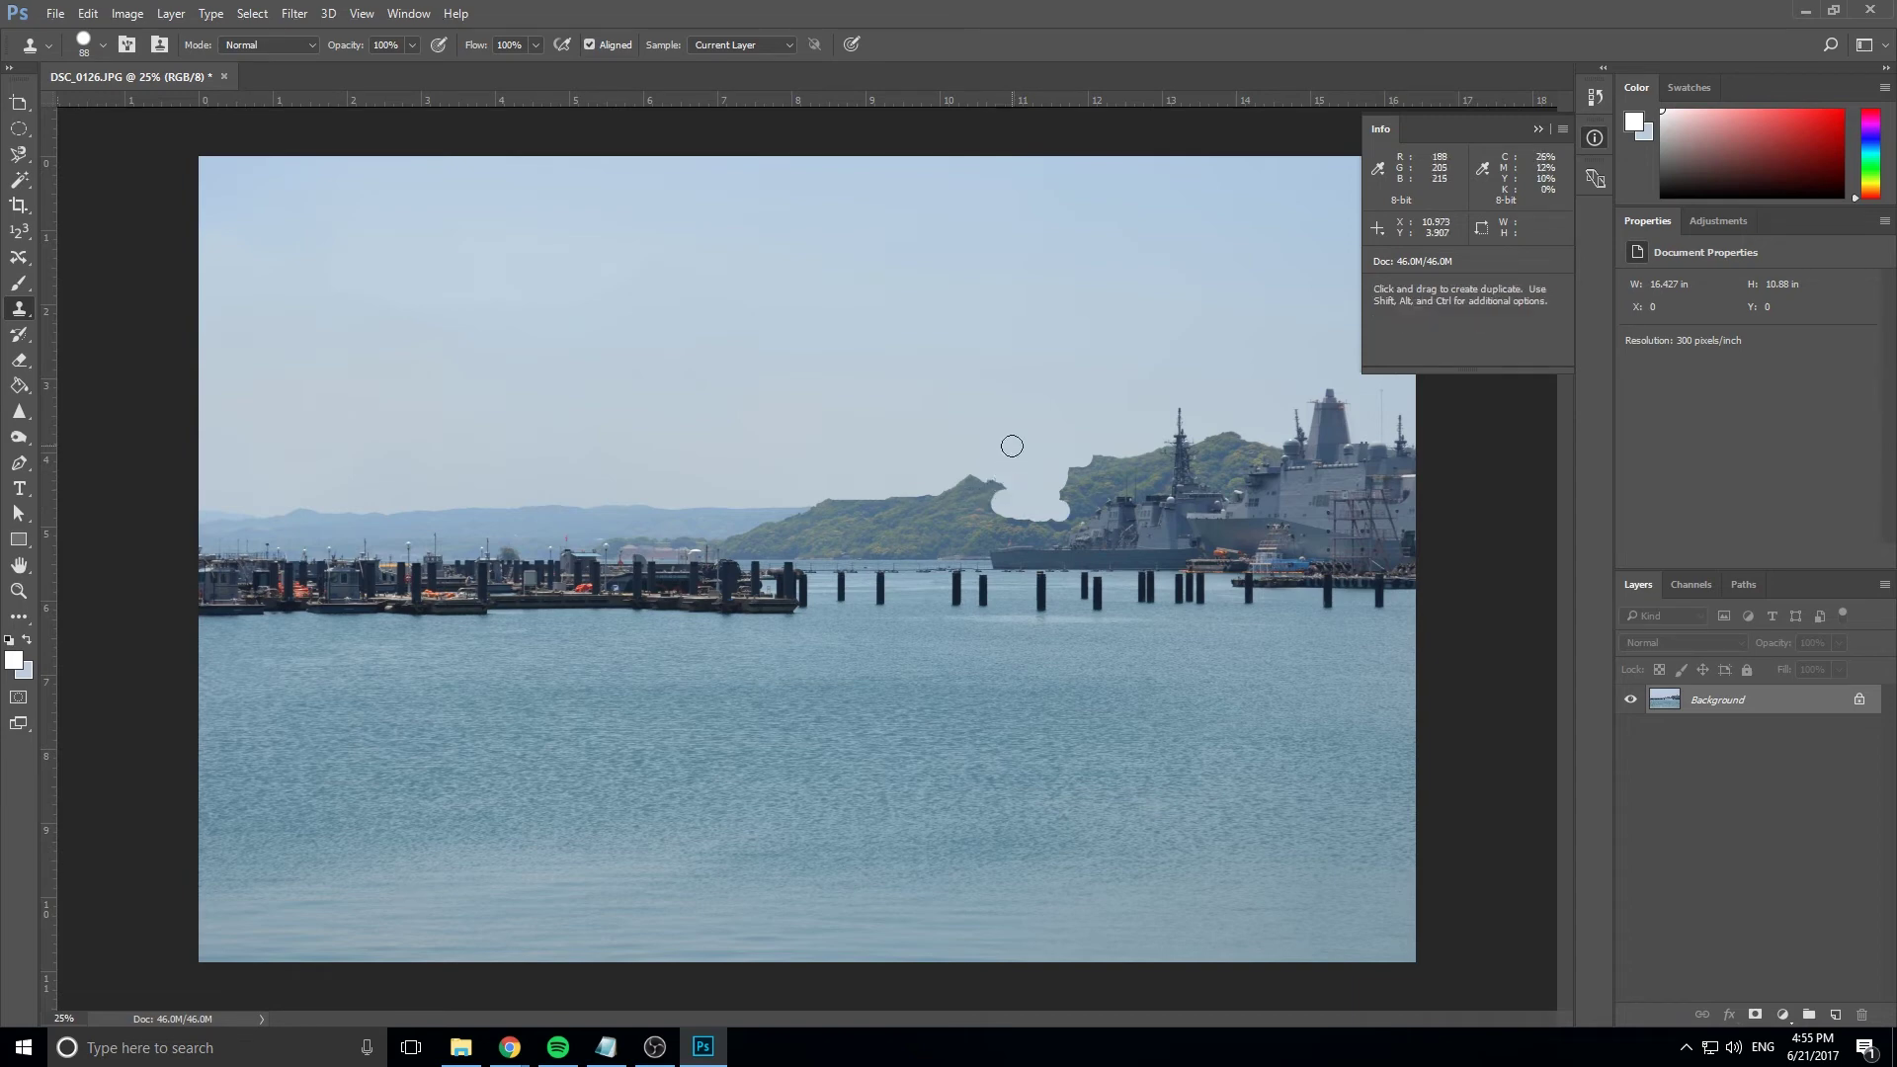
mouse_move(1000, 478)
mouse_down()
mouse_move(1065, 507)
mouse_move(1047, 467)
mouse_move(1078, 464)
mouse_up()
mouse_move(1096, 457)
mouse_down()
mouse_move(1047, 513)
mouse_move(1010, 508)
mouse_move(978, 456)
mouse_move(962, 494)
mouse_move(1005, 498)
mouse_move(984, 486)
mouse_up()
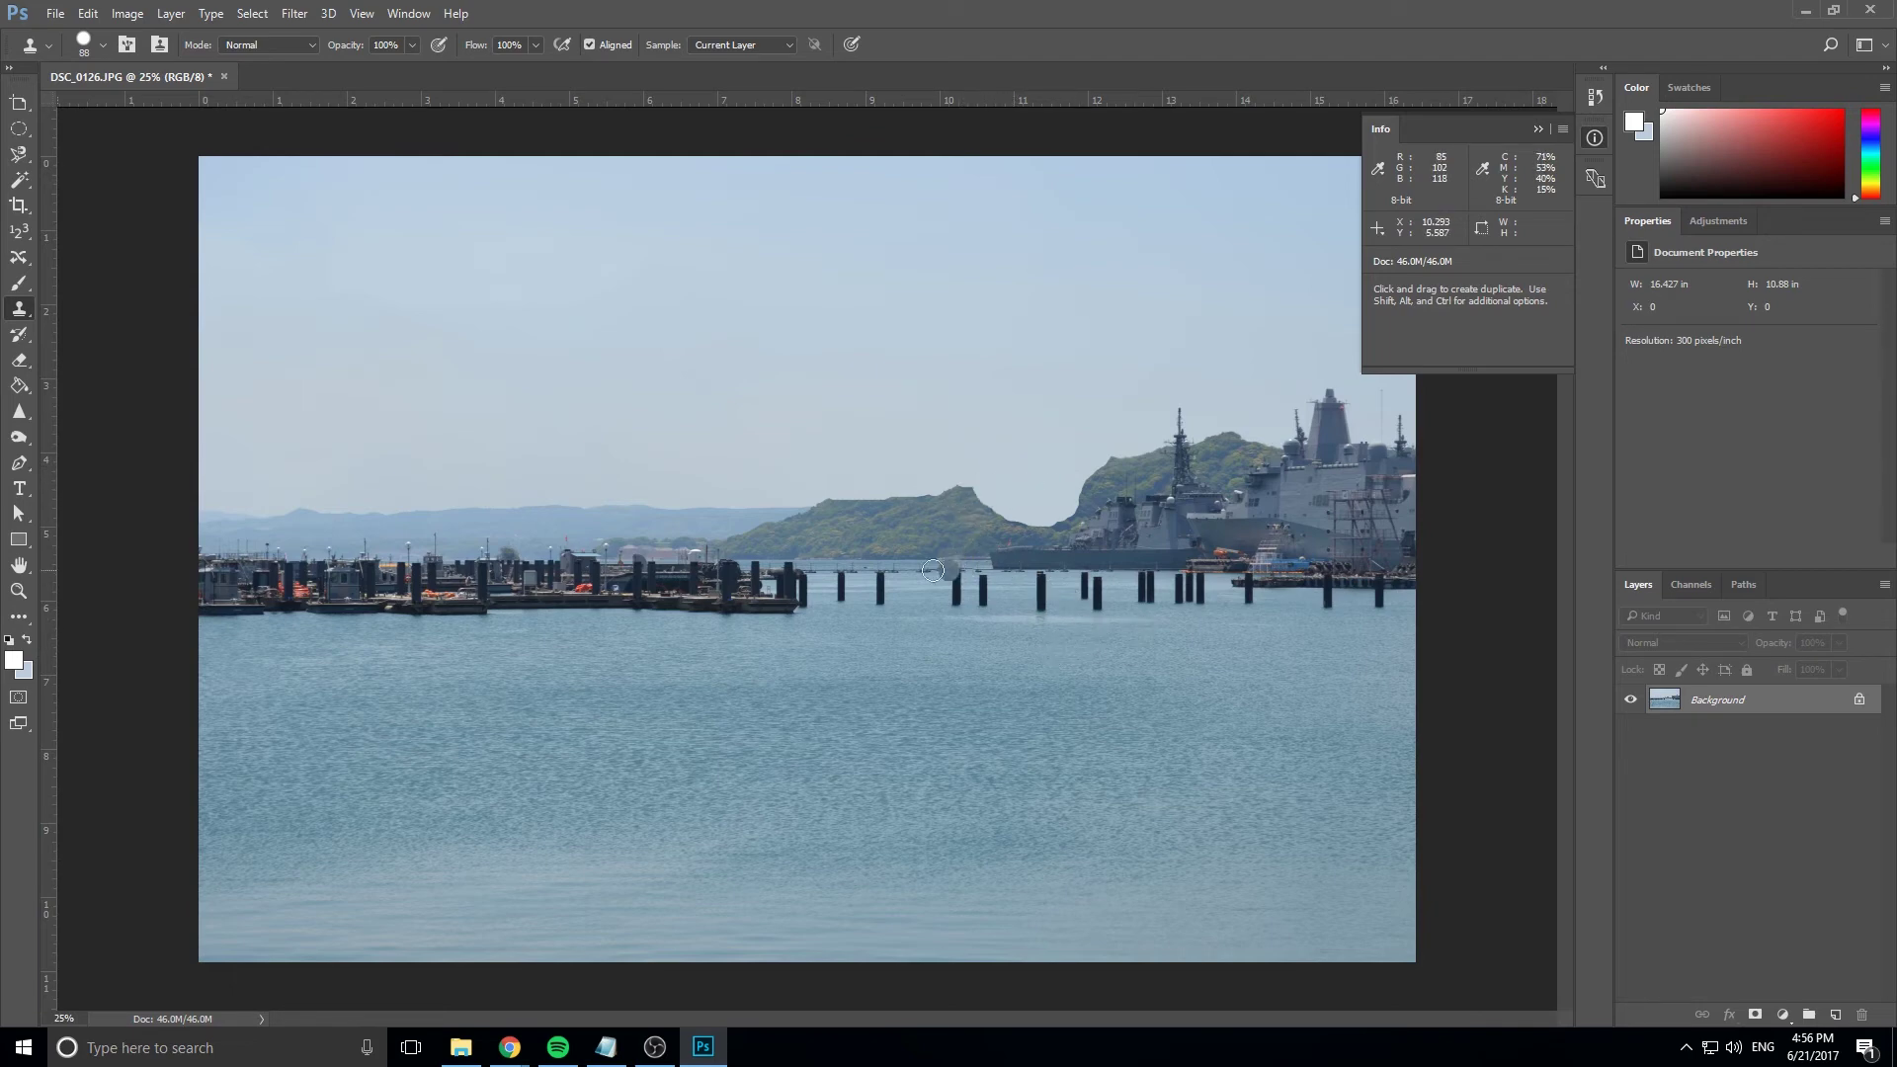
mouse_move(685, 500)
mouse_down()
mouse_move(718, 521)
mouse_move(775, 508)
mouse_up()
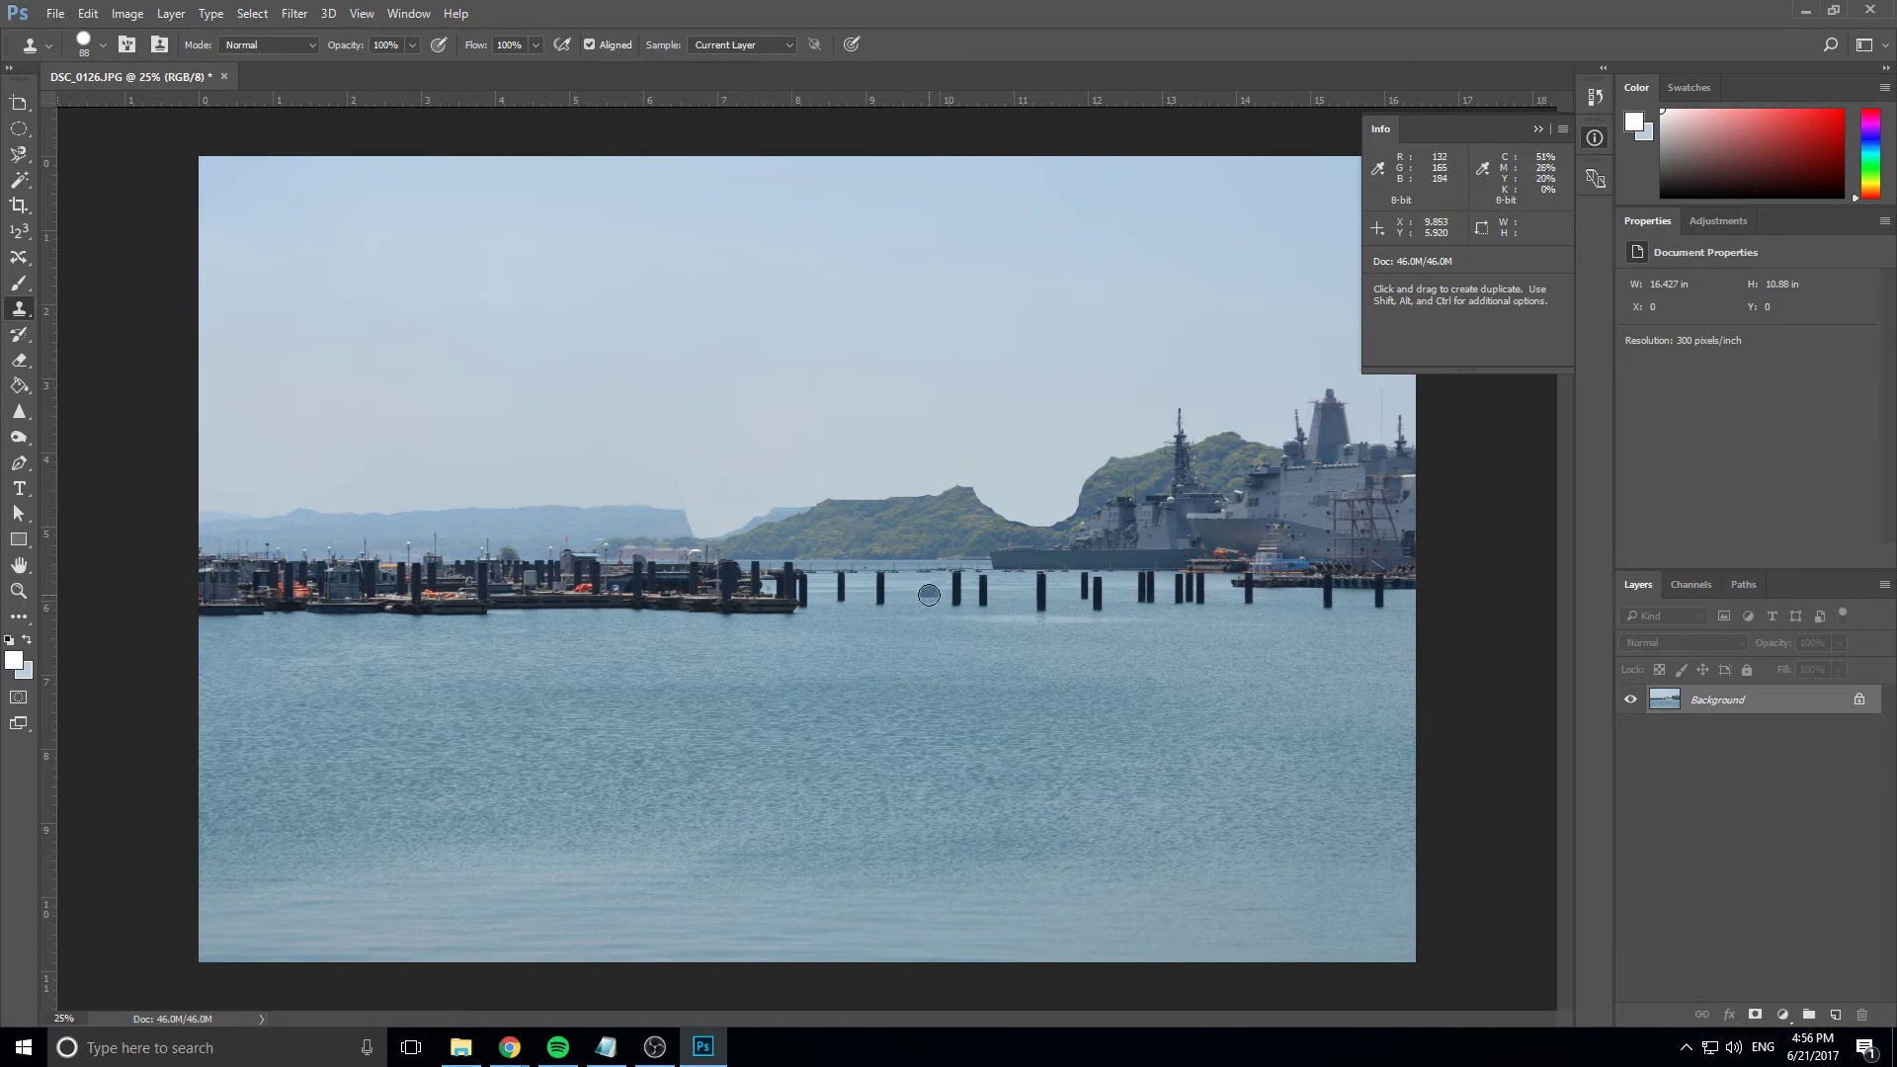
Clone sky onto the far-left hilltops, then water over the pilings right of centre.
alt+click(581, 436)
mouse_move(564, 503)
mouse_down()
mouse_move(660, 545)
mouse_move(799, 571)
mouse_move(626, 496)
mouse_up()
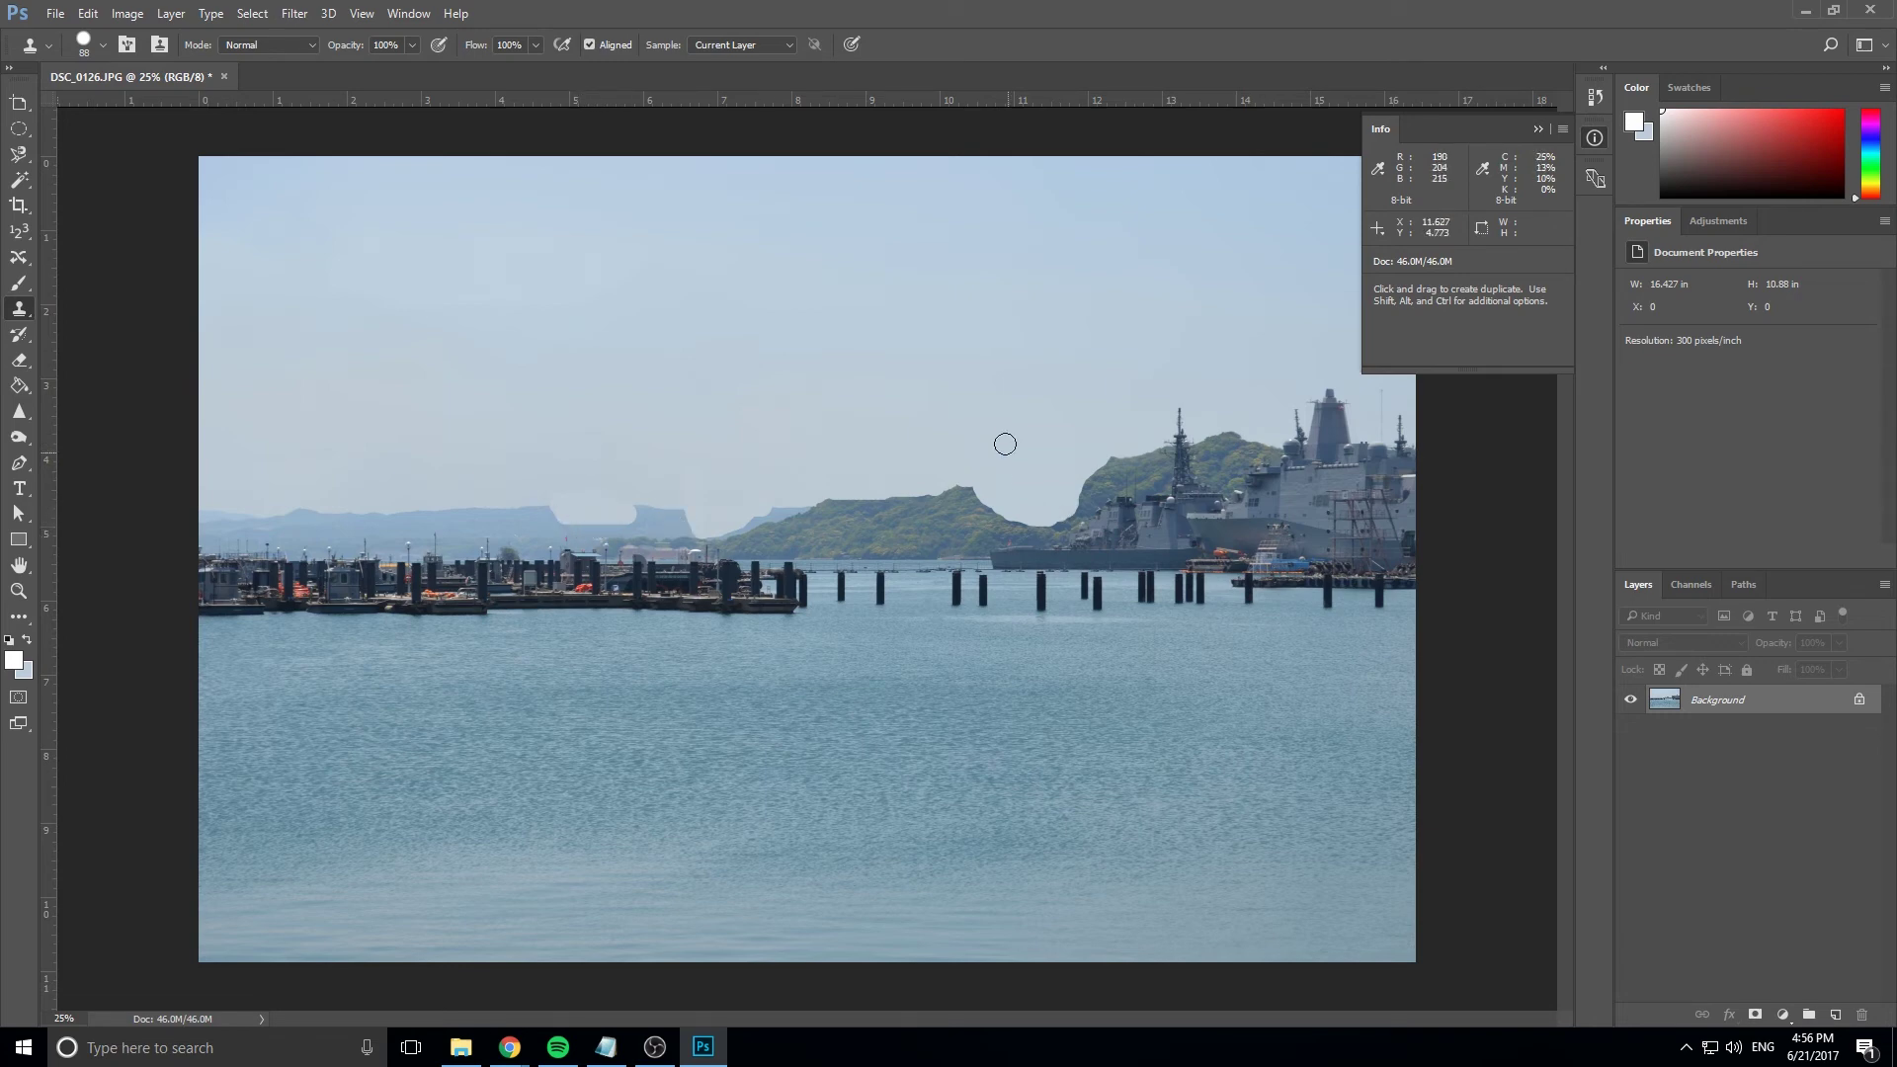
key(ctrl+z)
alt+click(947, 646)
mouse_move(959, 608)
mouse_down()
mouse_move(953, 585)
mouse_move(958, 605)
mouse_move(988, 583)
mouse_move(1062, 603)
mouse_up()
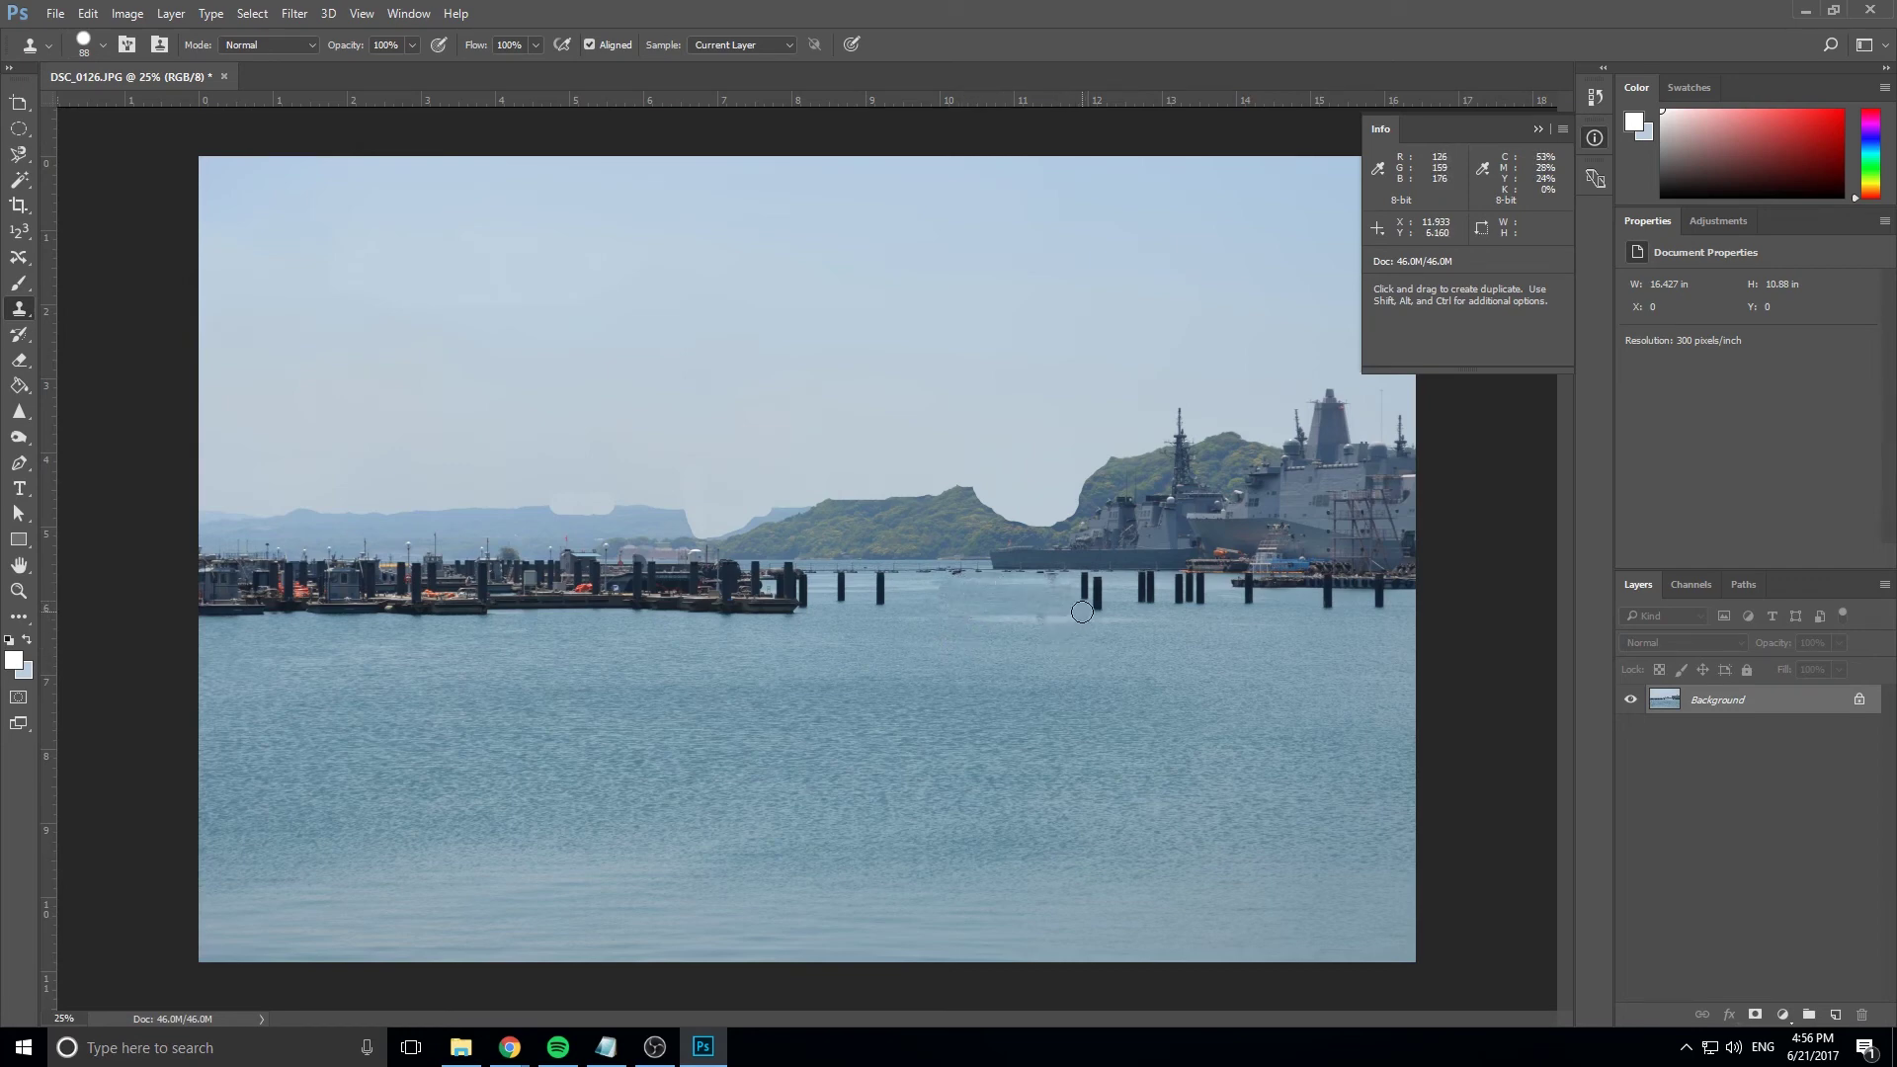
Switch to the Patch Tool and patch the lone piling near the pier's end with water.
right_click(27, 310)
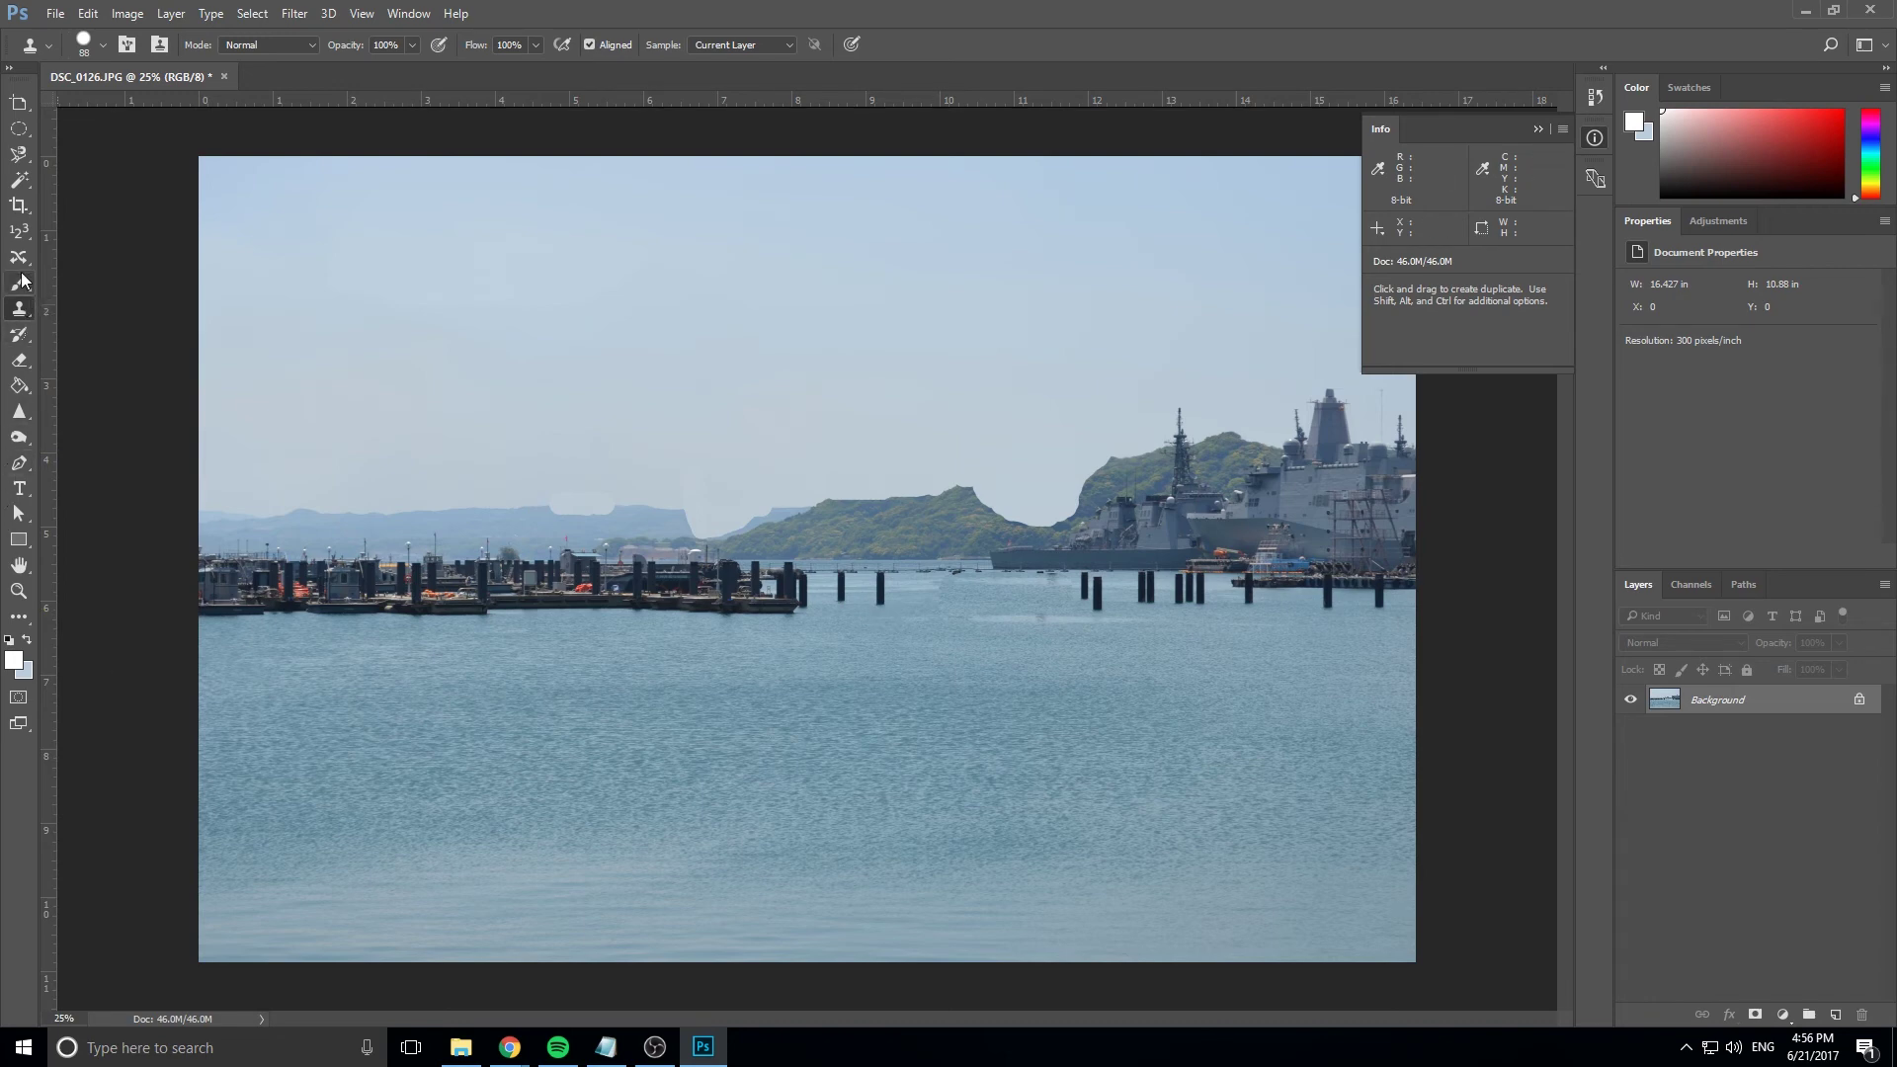
click(19, 283)
click(20, 258)
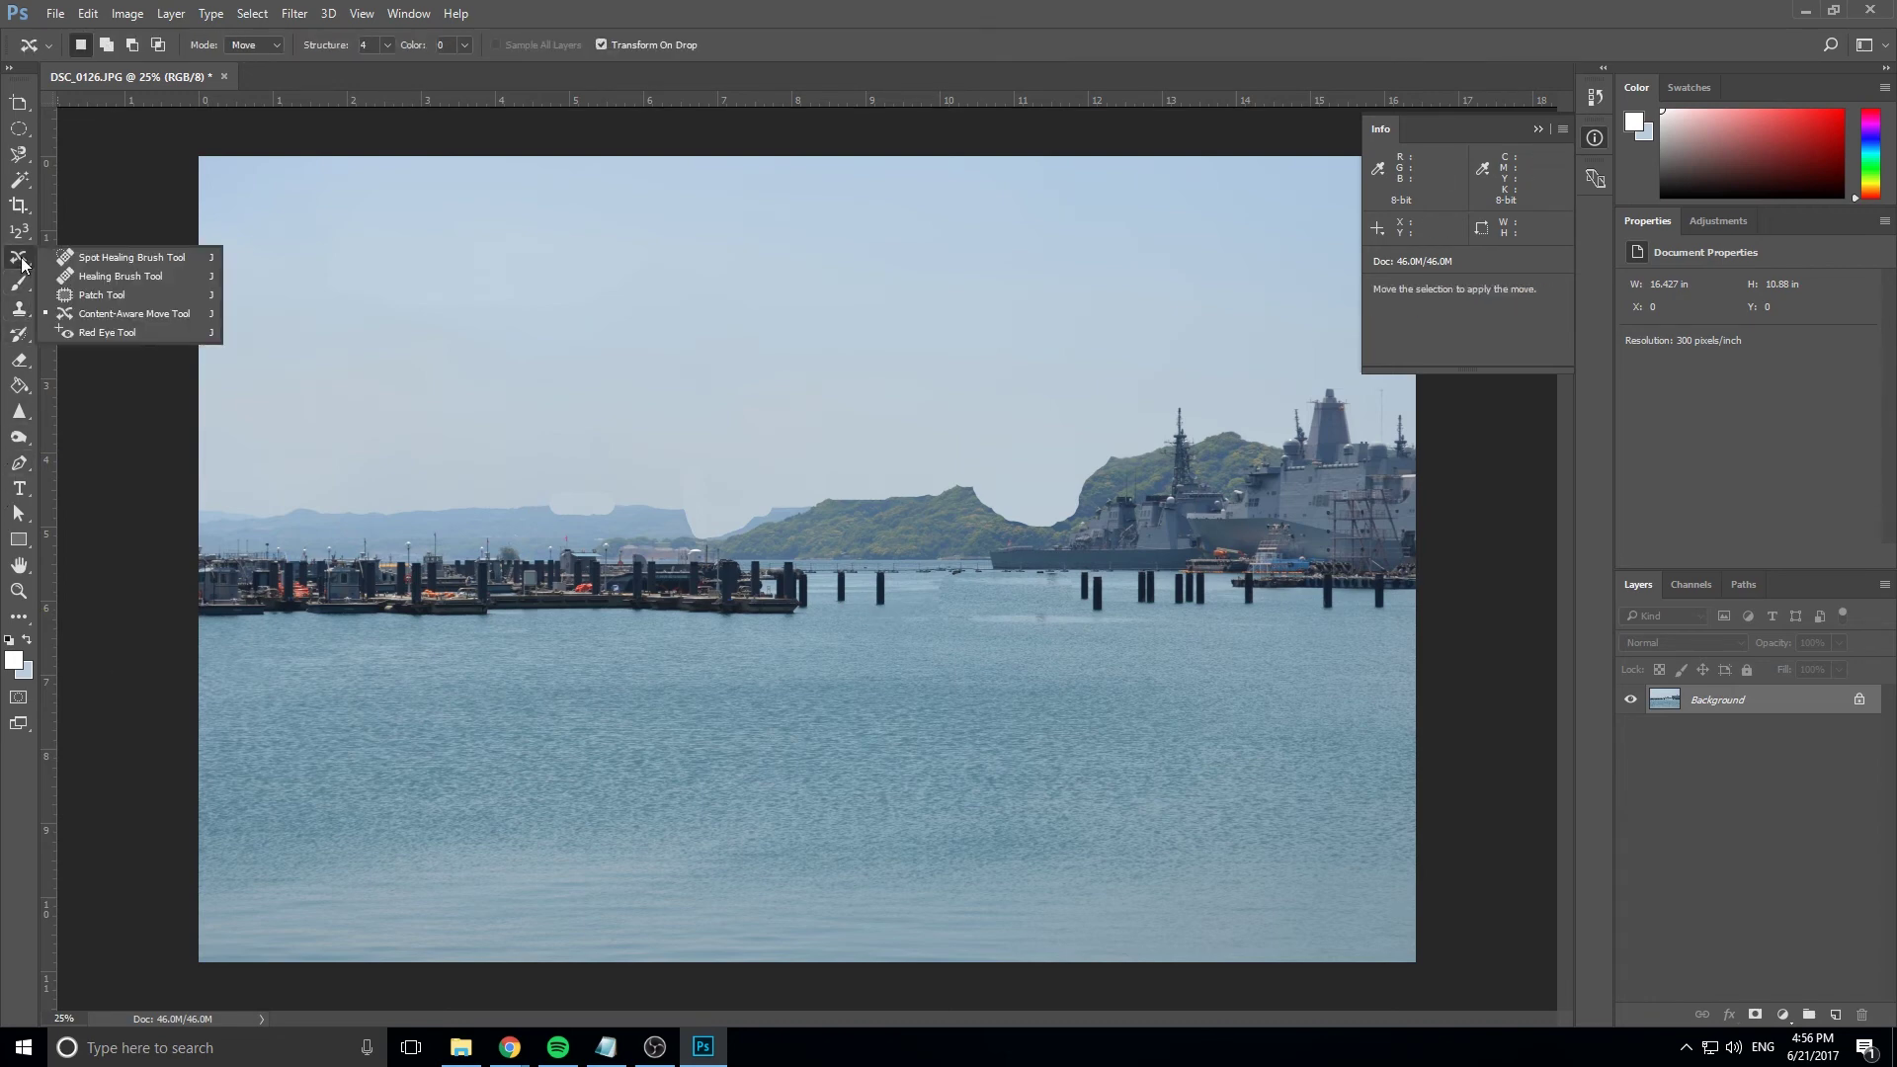
click(109, 295)
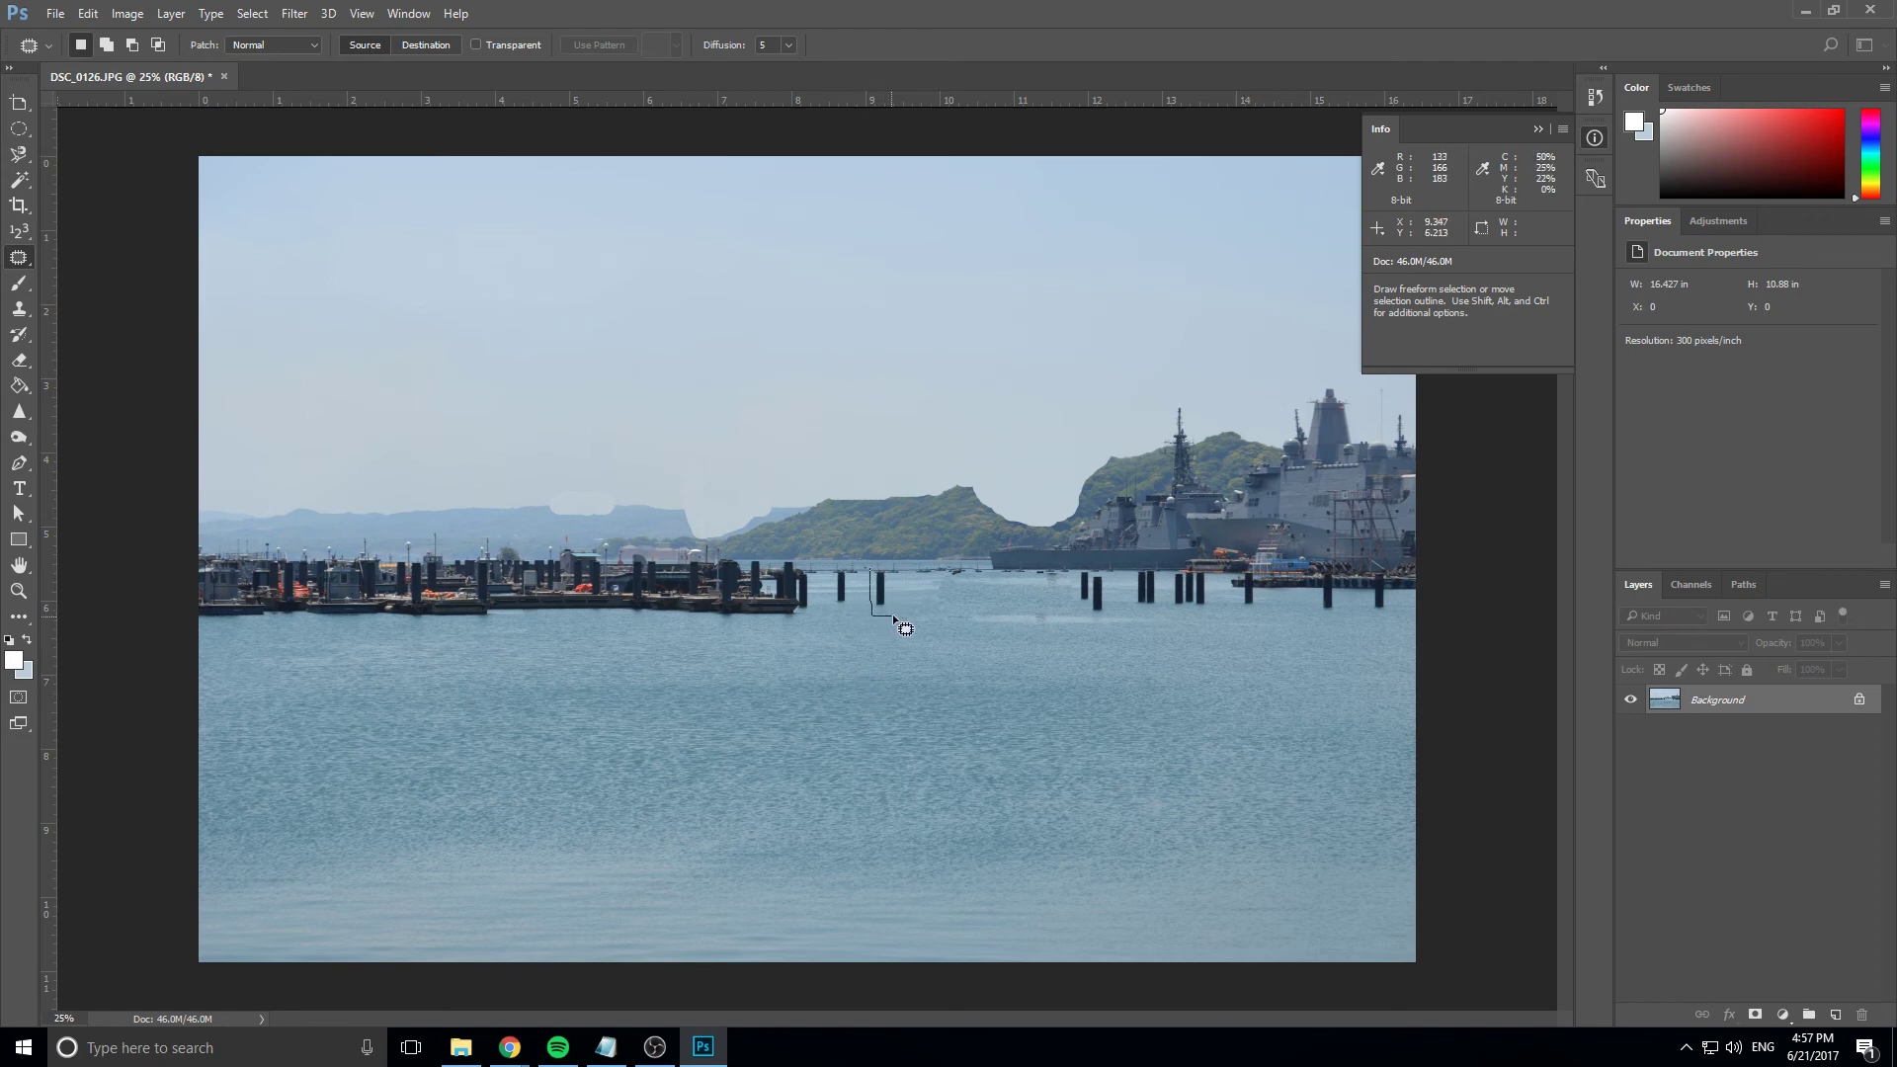
mouse_move(901, 591)
mouse_down()
mouse_move(871, 570)
mouse_move(893, 644)
mouse_up()
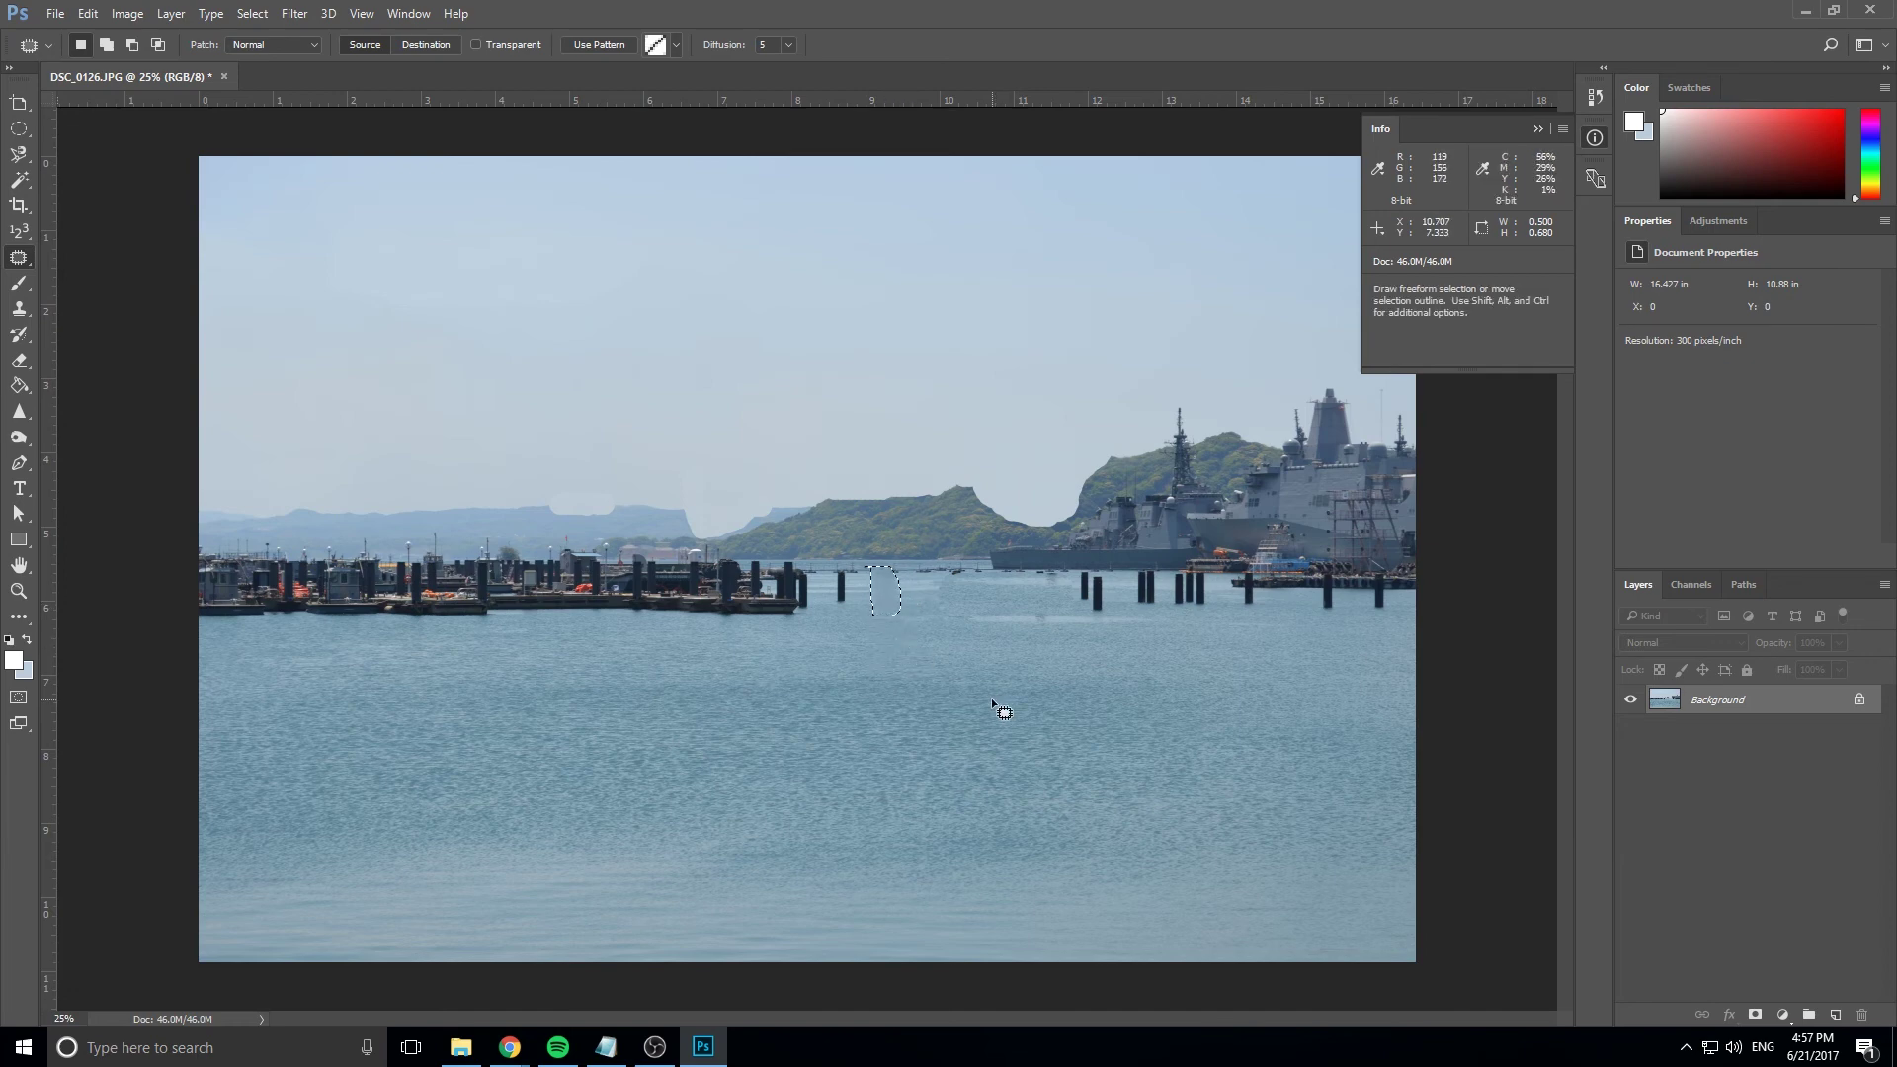
Deselect the patch, then outline a broad area of open water.
click(252, 13)
click(265, 50)
mouse_move(978, 654)
mouse_down()
mouse_move(937, 770)
mouse_move(978, 603)
mouse_move(1060, 641)
mouse_move(1074, 713)
mouse_move(944, 673)
mouse_move(679, 712)
mouse_move(573, 685)
mouse_move(486, 555)
mouse_move(506, 573)
mouse_move(512, 727)
mouse_move(466, 830)
mouse_up()
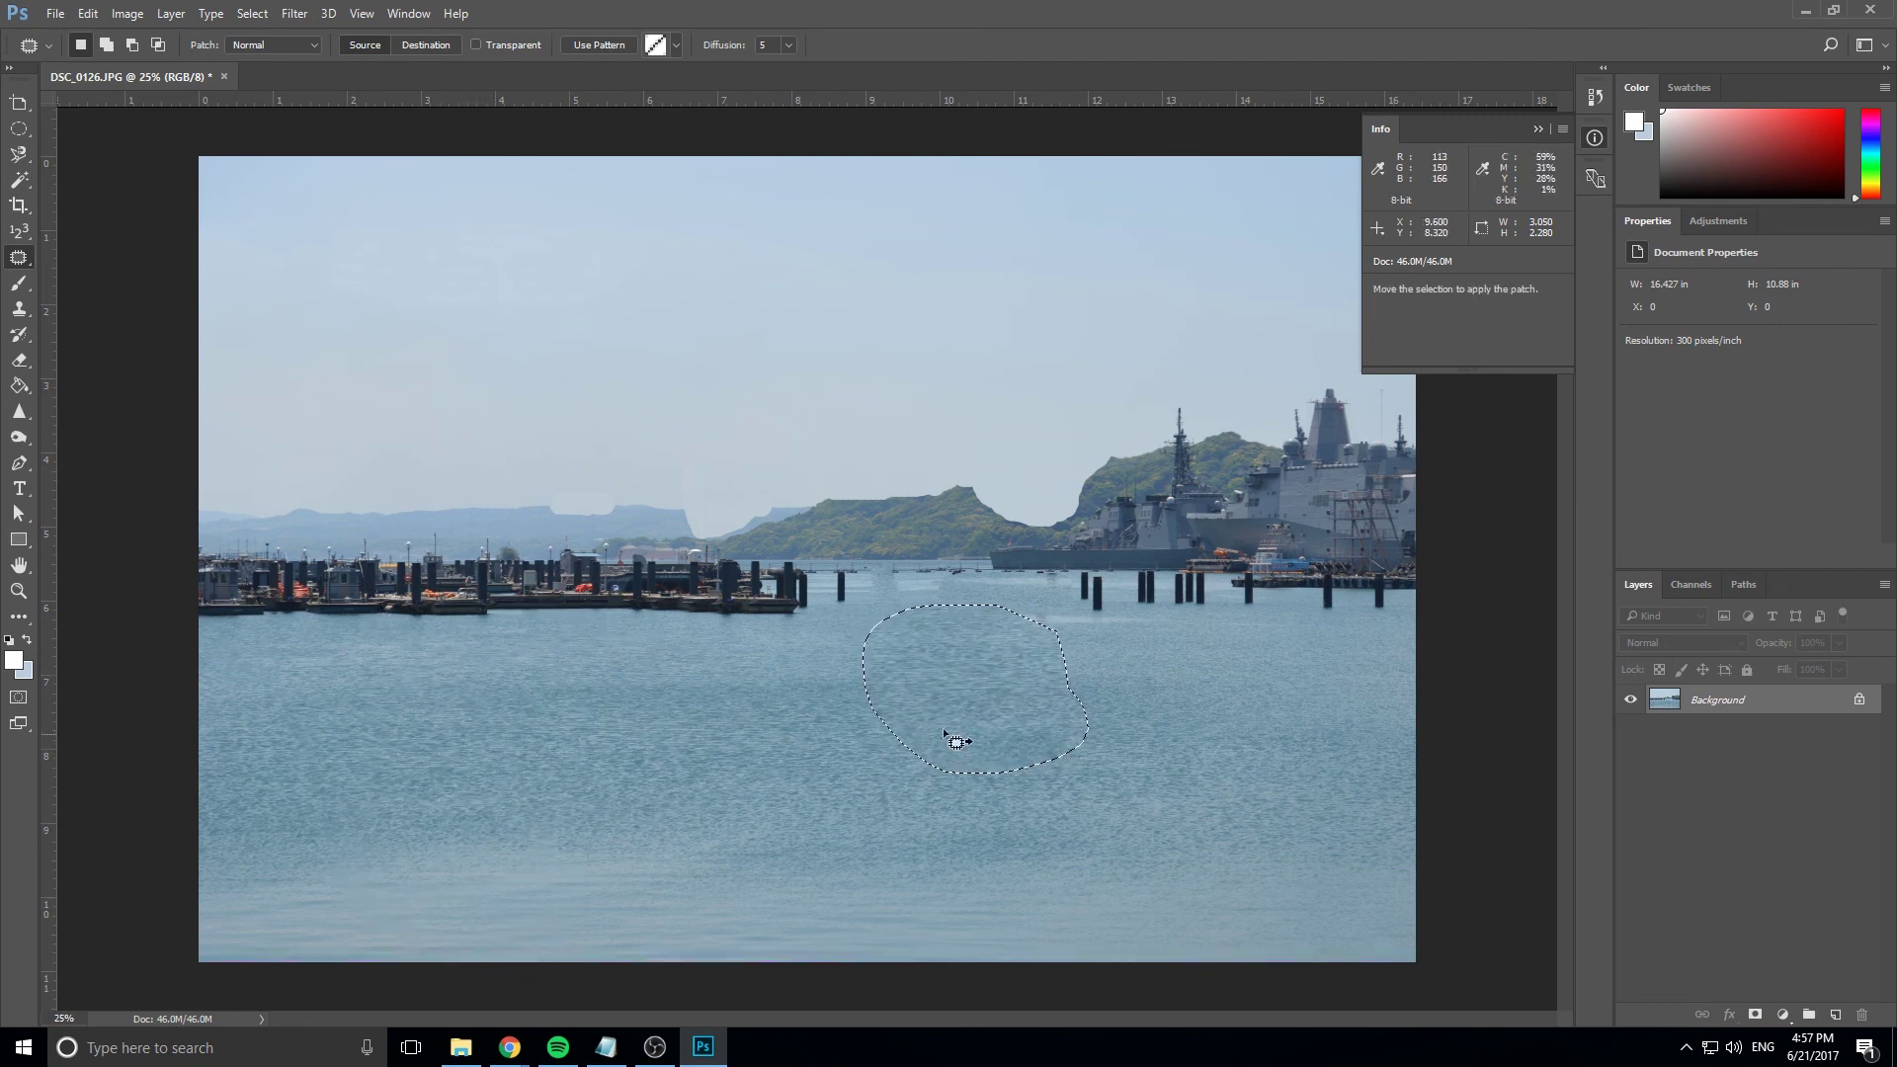
Remove the outline around the open-water area with Select > Deselect.
click(247, 14)
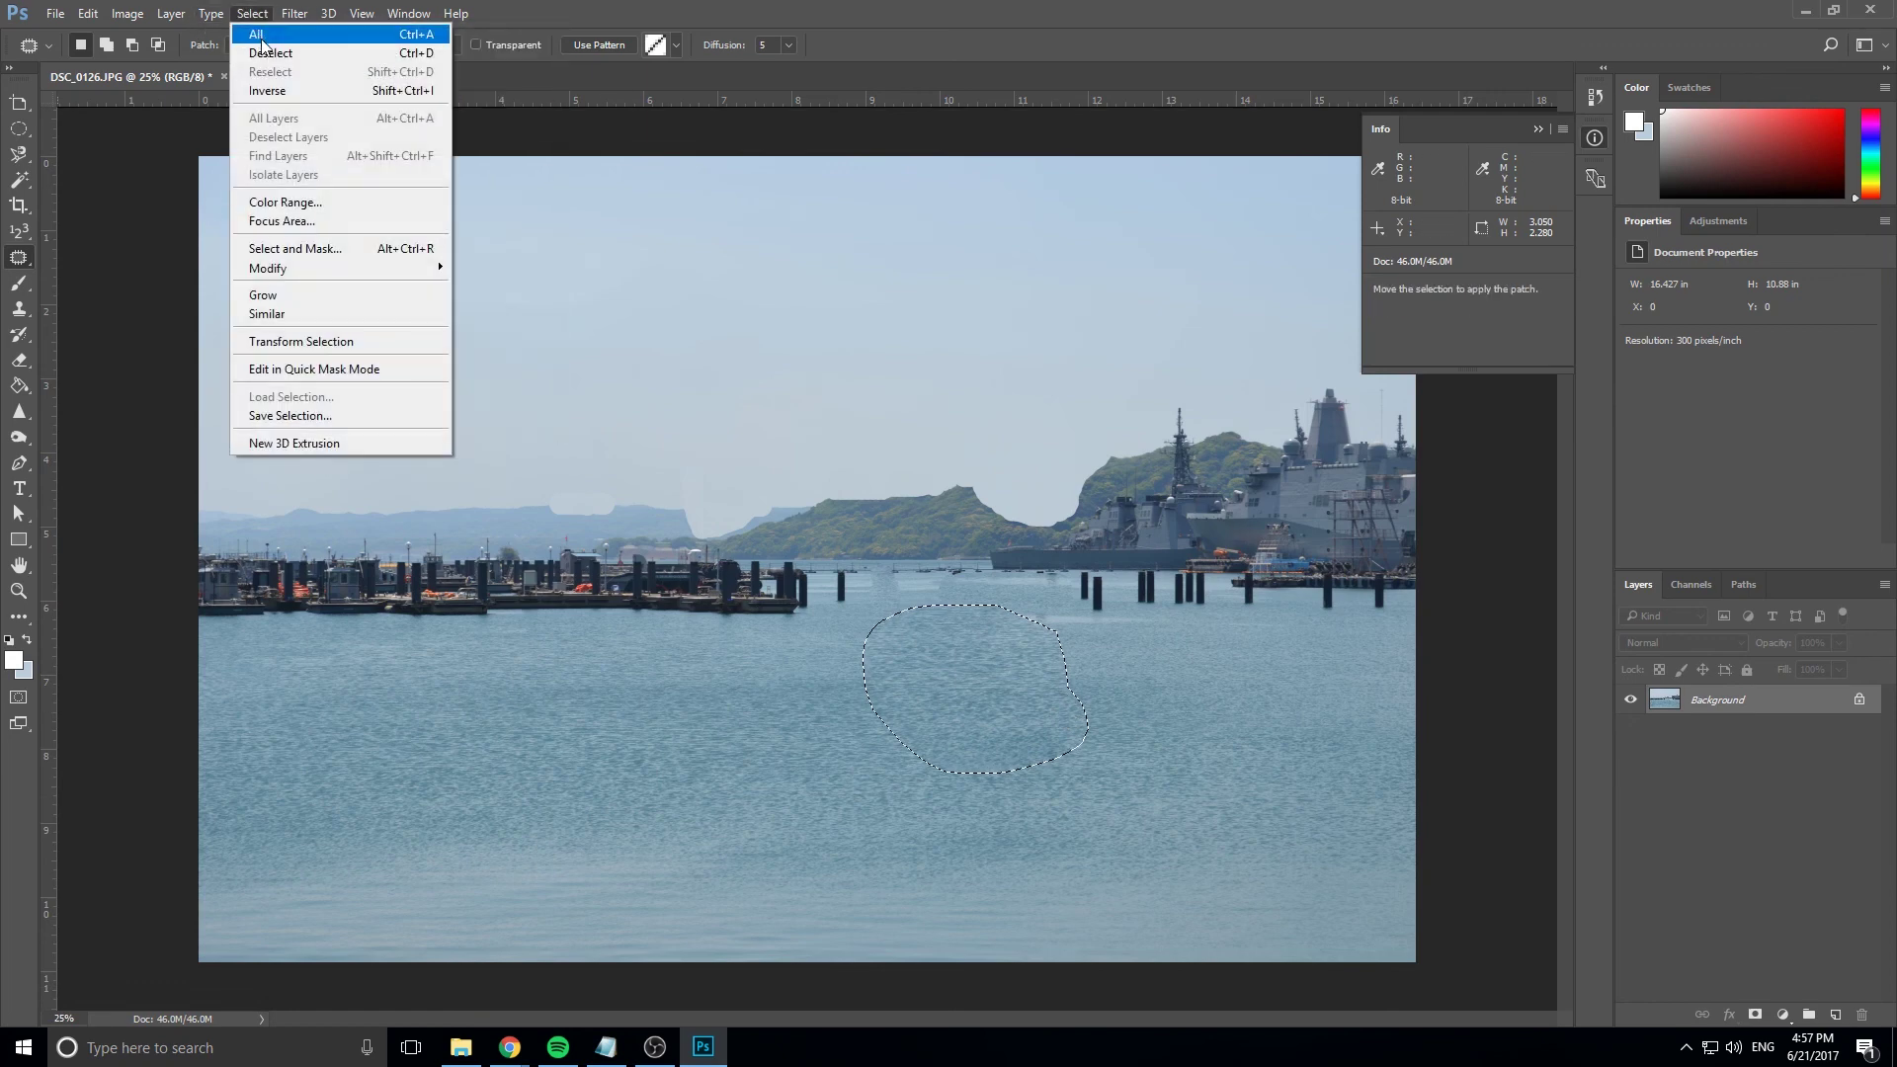
click(268, 44)
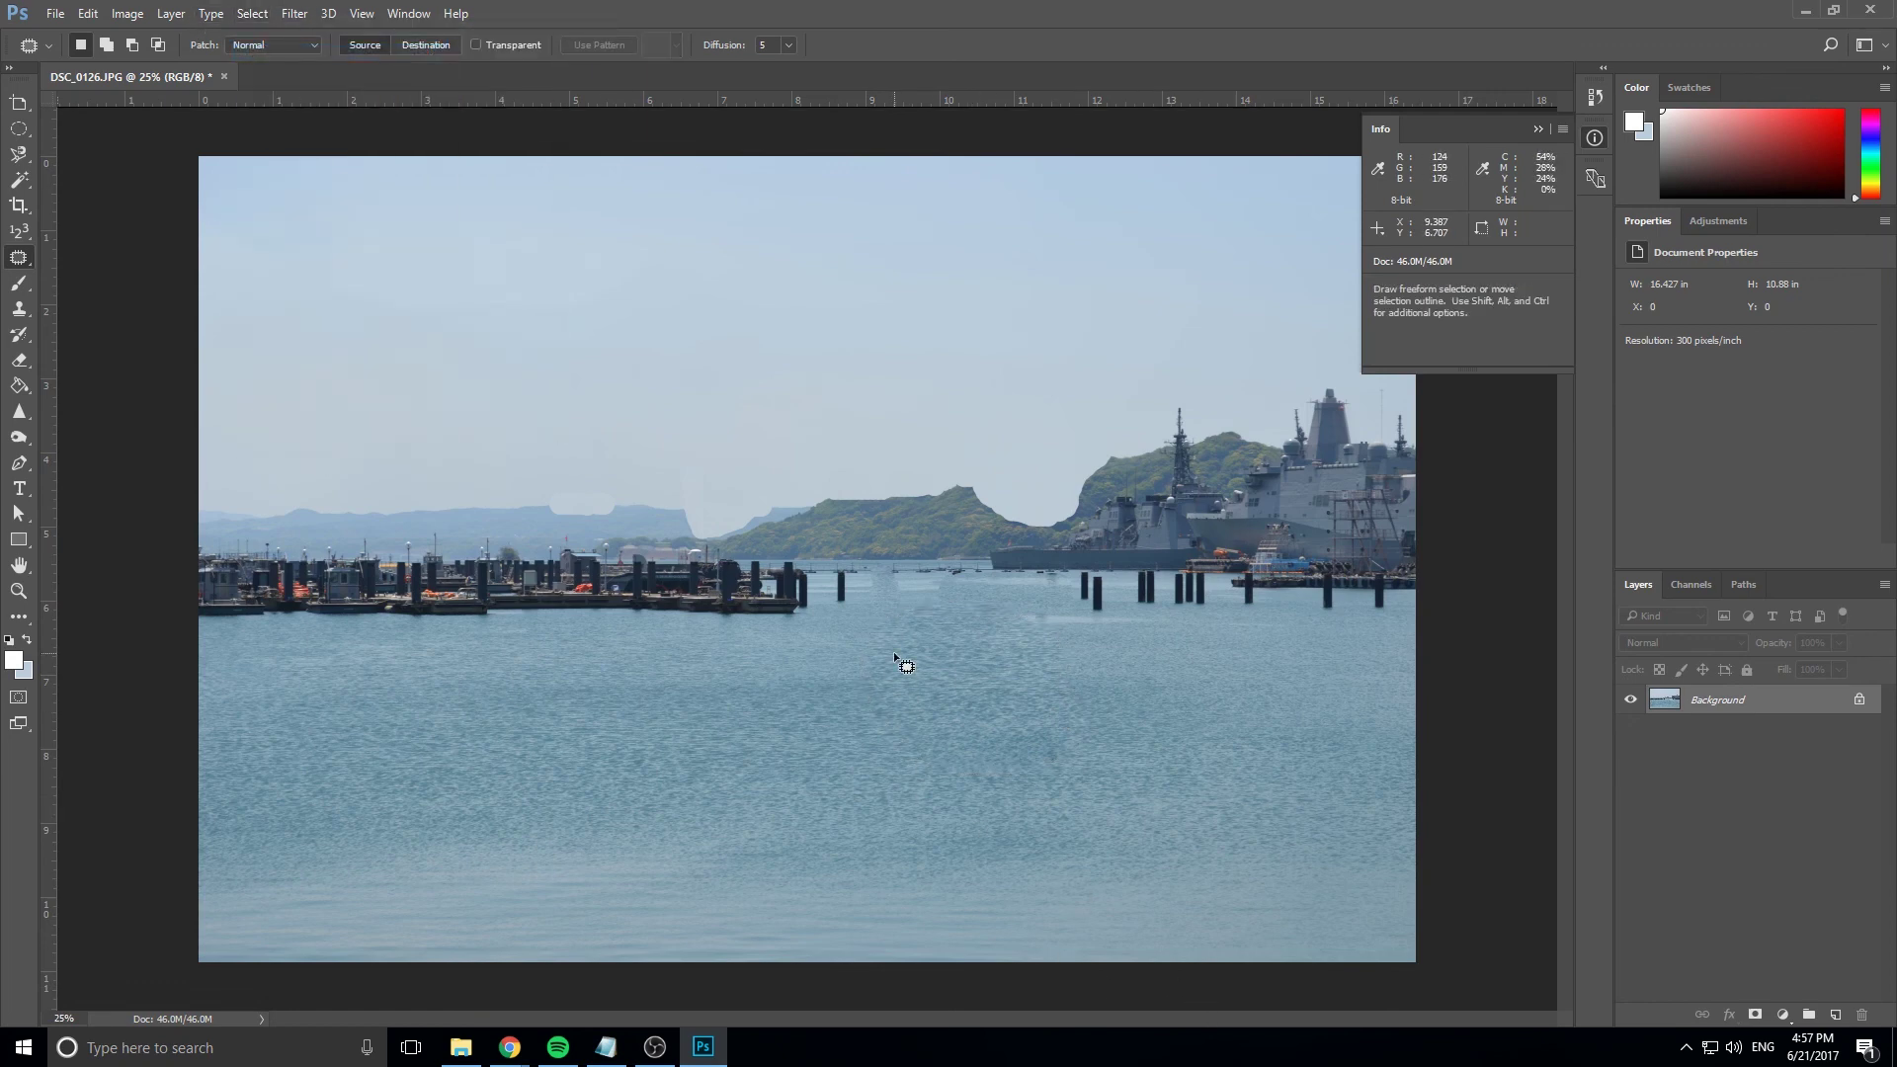